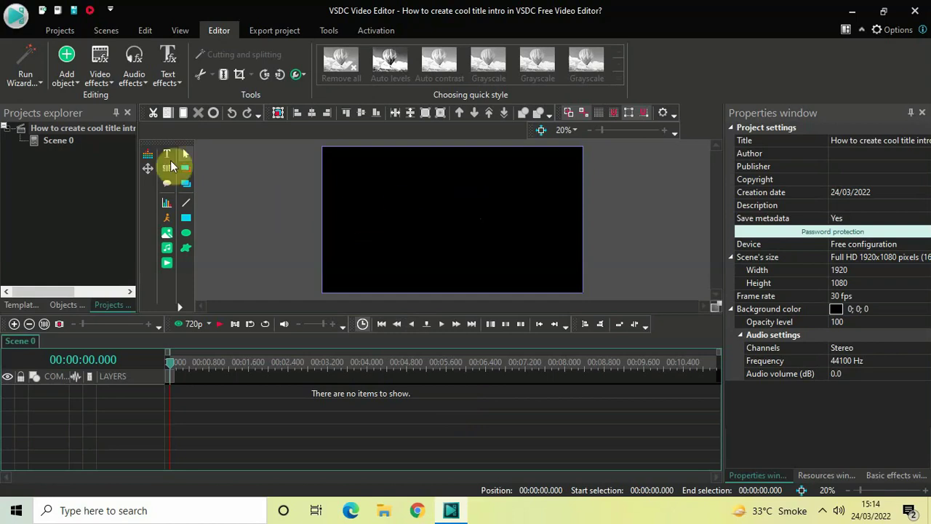
- Add a text object at the cursor position, about 1355 by 360 px in the scene's upper part, reading "TITLE INTRO"
{"action": "left_click", "coordinate": [64, 77]}
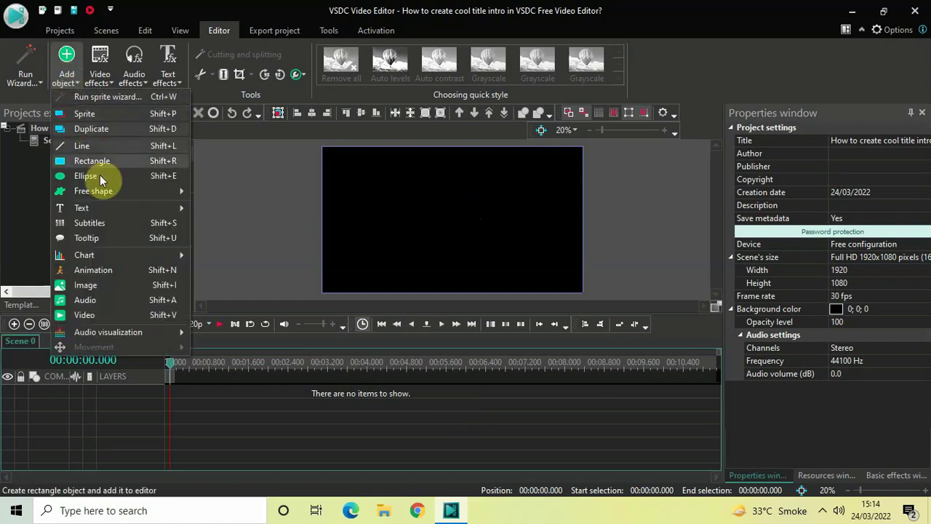
{"action": "mouse_move", "coordinate": [117, 208]}
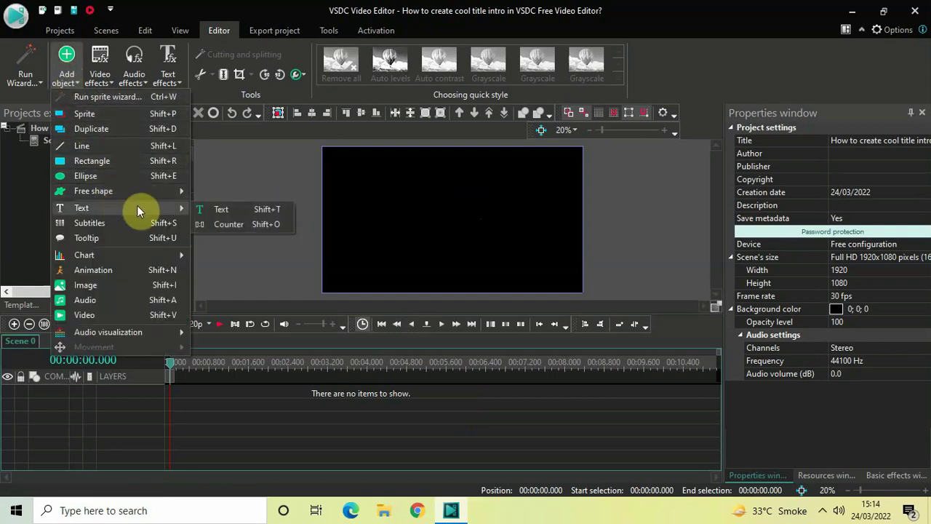
{"action": "left_click", "coordinate": [226, 209]}
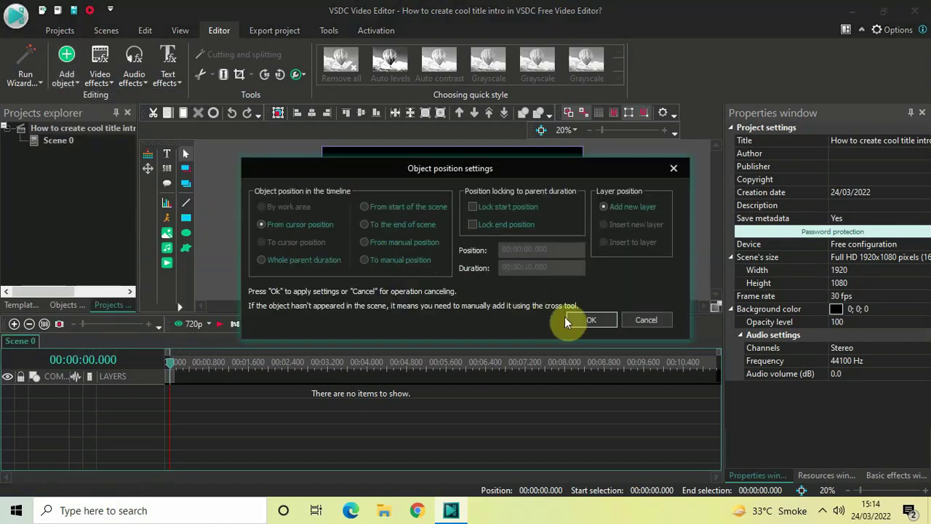
{"action": "left_click", "coordinate": [589, 320]}
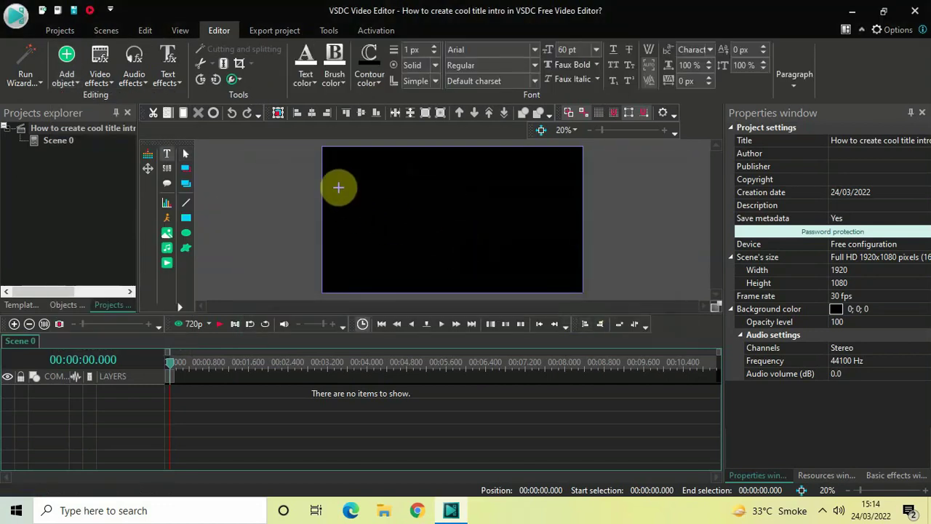
{"action": "left_click_drag", "start_coordinate": [338, 183], "coordinate": [523, 232]}
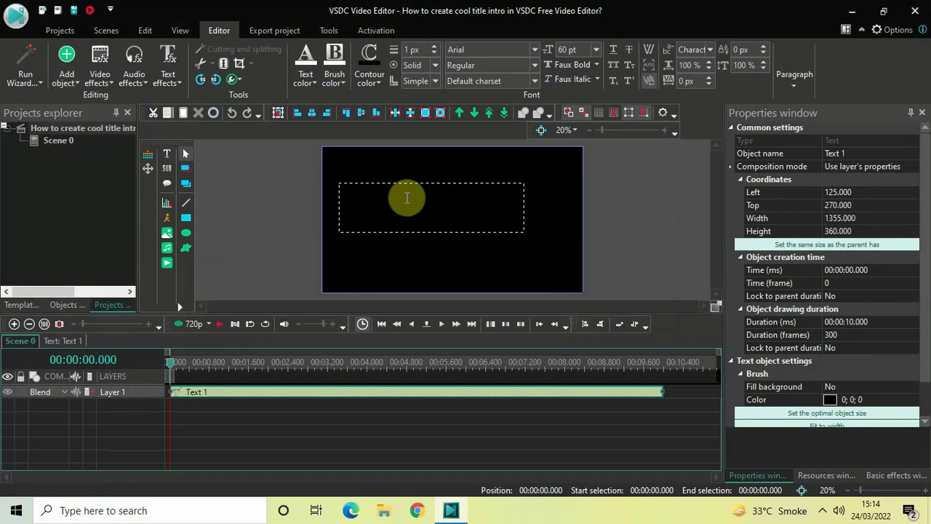
{"action": "key", "text": "Caps_Lock"}
{"action": "type", "text": "TITLE INTRO"}
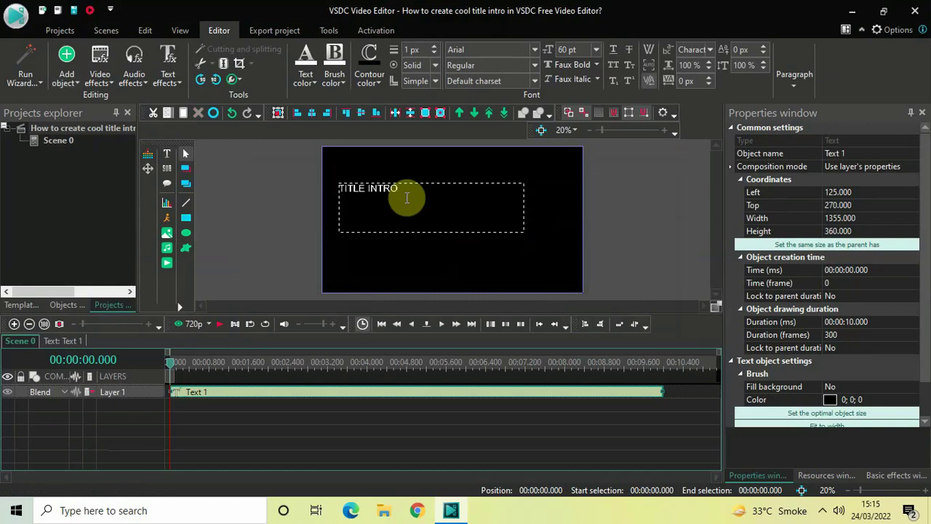
- Center all of the title text horizontally and vertically within its text box
{"action": "key", "text": "ctrl+a"}
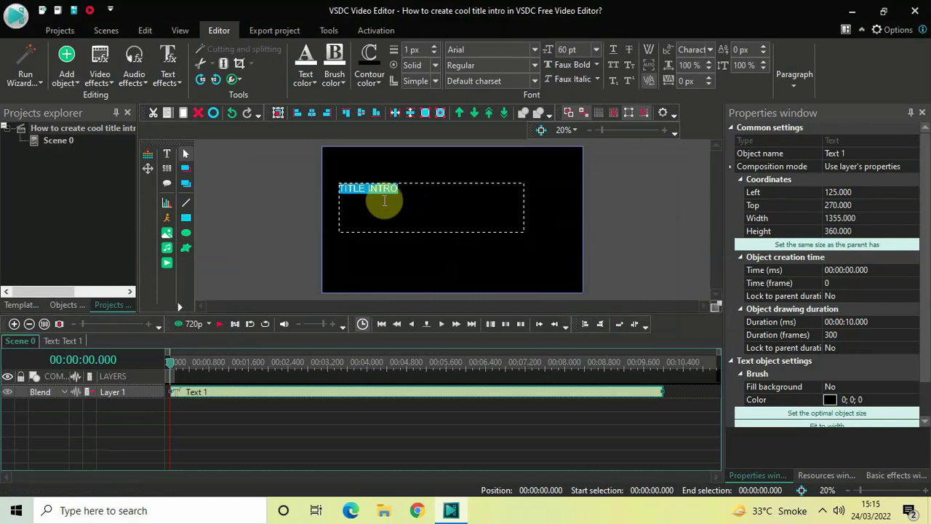
{"action": "left_click", "coordinate": [794, 77]}
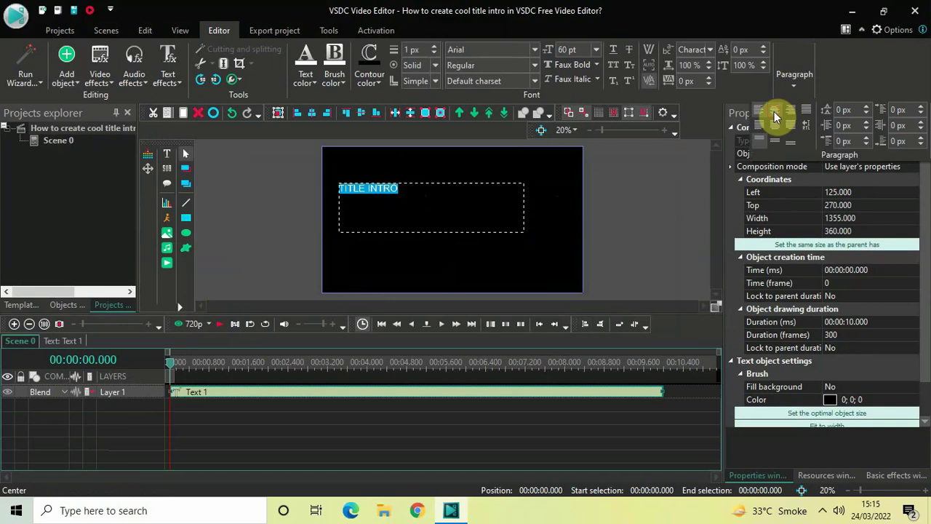
{"action": "left_click", "coordinate": [774, 112]}
{"action": "left_click", "coordinate": [798, 80]}
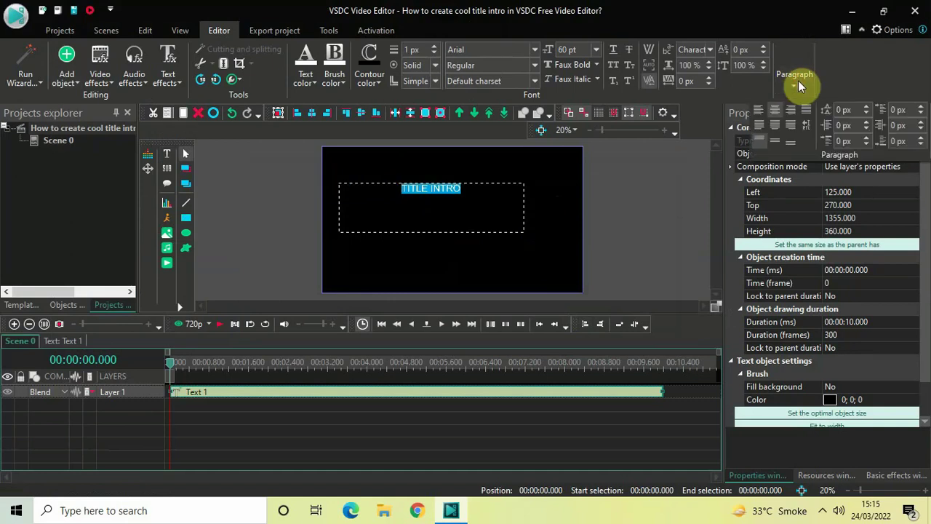
{"action": "left_click", "coordinate": [775, 141]}
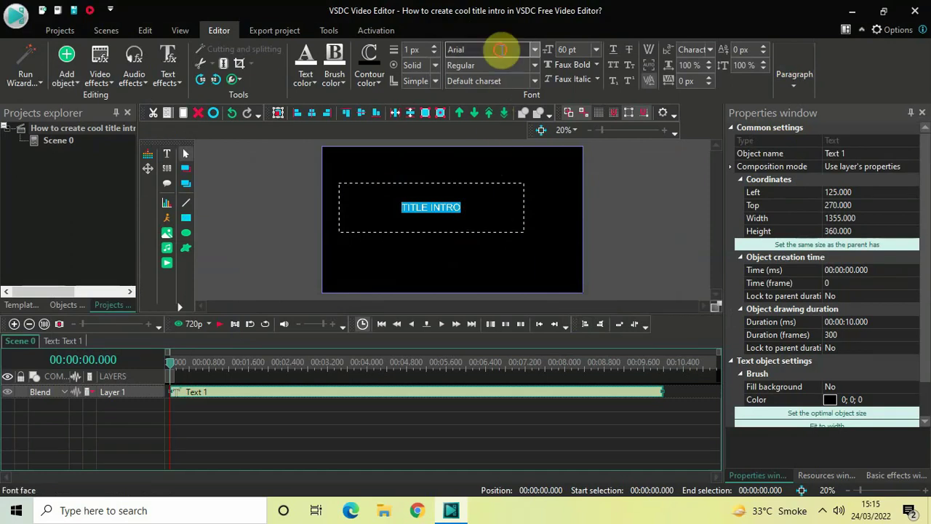
- Change the selected title text's font to Montserrat Black
{"action": "double_click", "coordinate": [457, 49]}
{"action": "key", "text": "BackSpace"}
{"action": "type", "text": "Montserrat Black"}
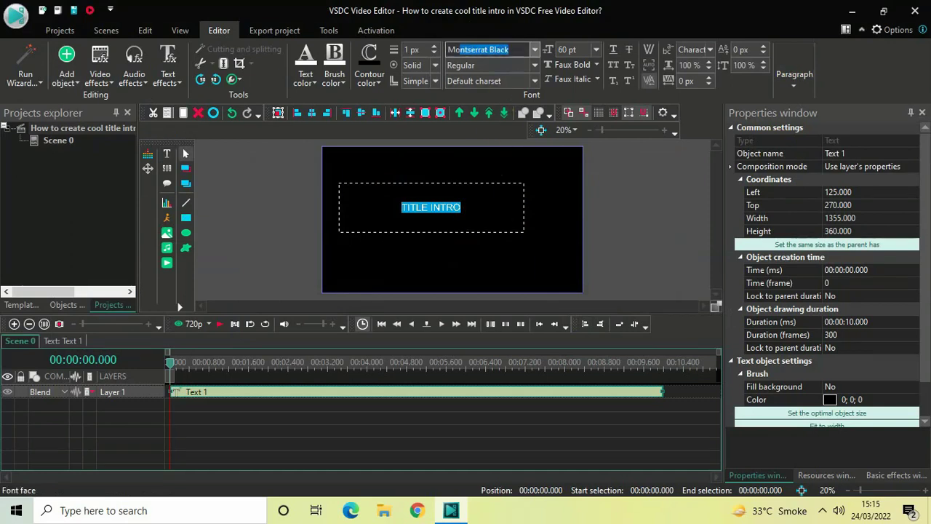
{"action": "key", "text": "Return"}
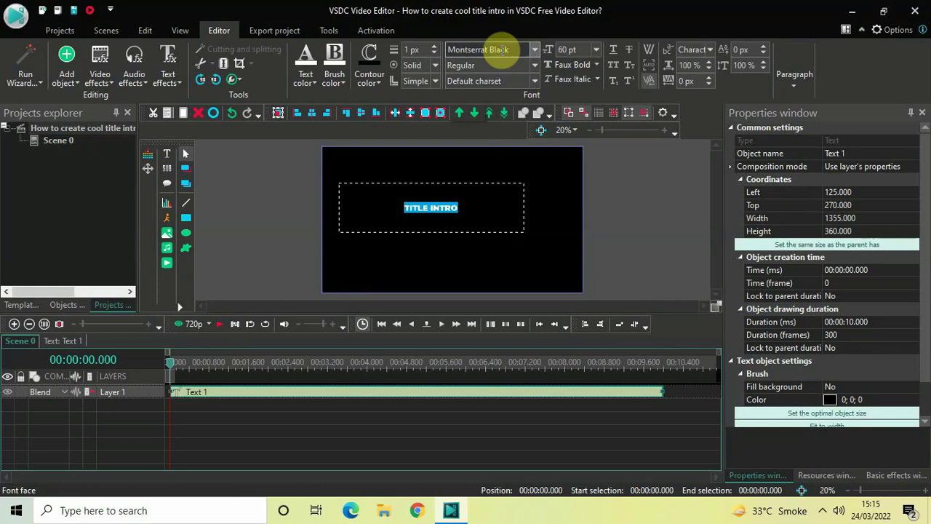
{"action": "left_click", "coordinate": [480, 167]}
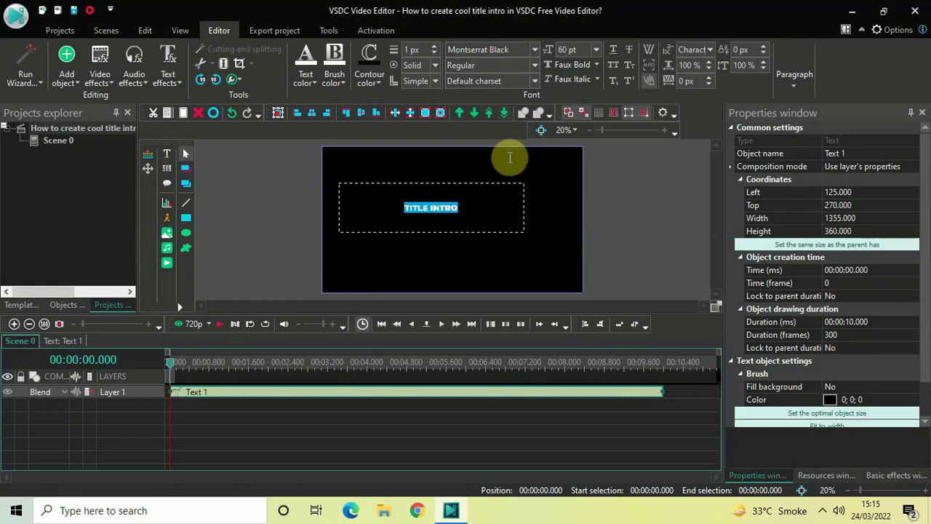
- Set the title text's font size to 200 and leave text editing
{"action": "left_click", "coordinate": [582, 51]}
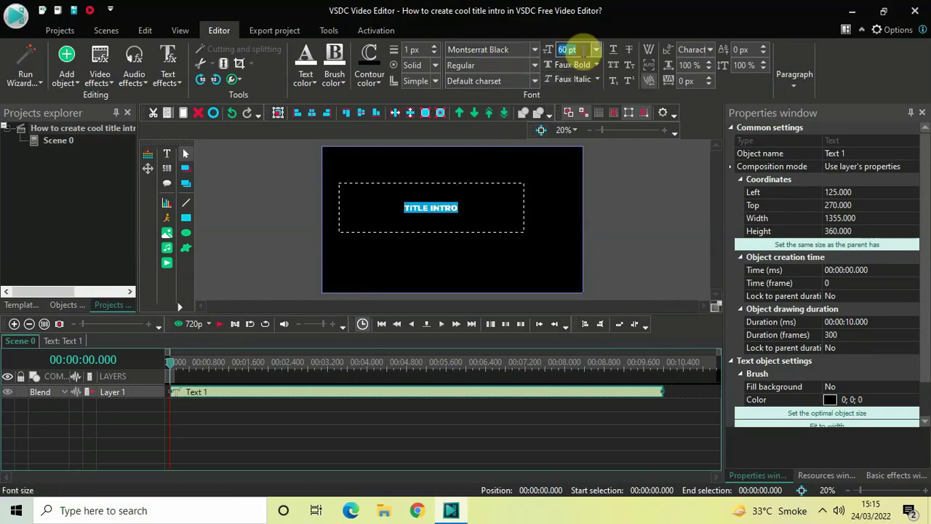
{"action": "type", "text": "200"}
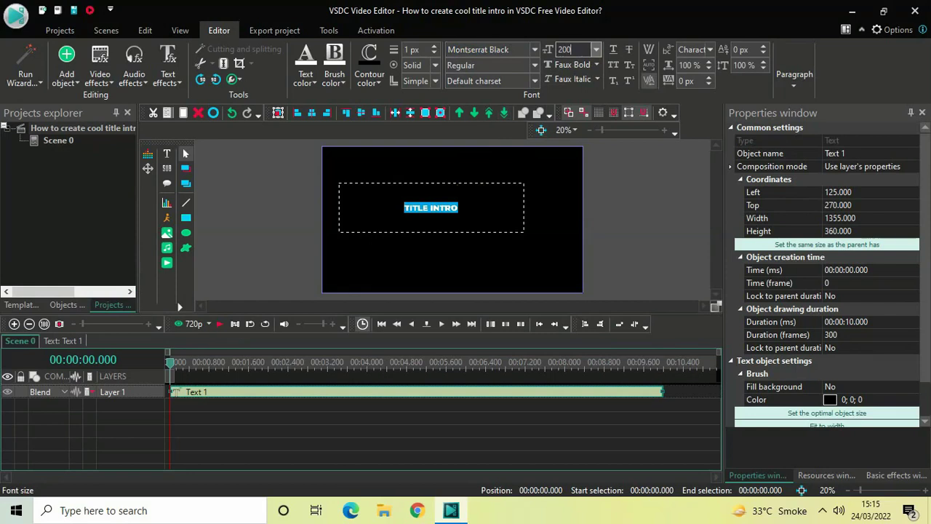
{"action": "key", "text": "Return"}
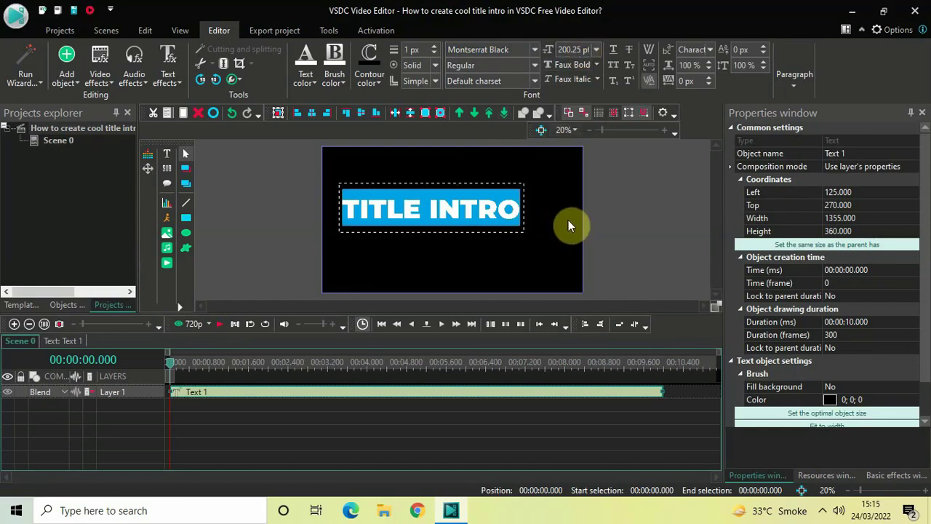
{"action": "left_click", "coordinate": [605, 216]}
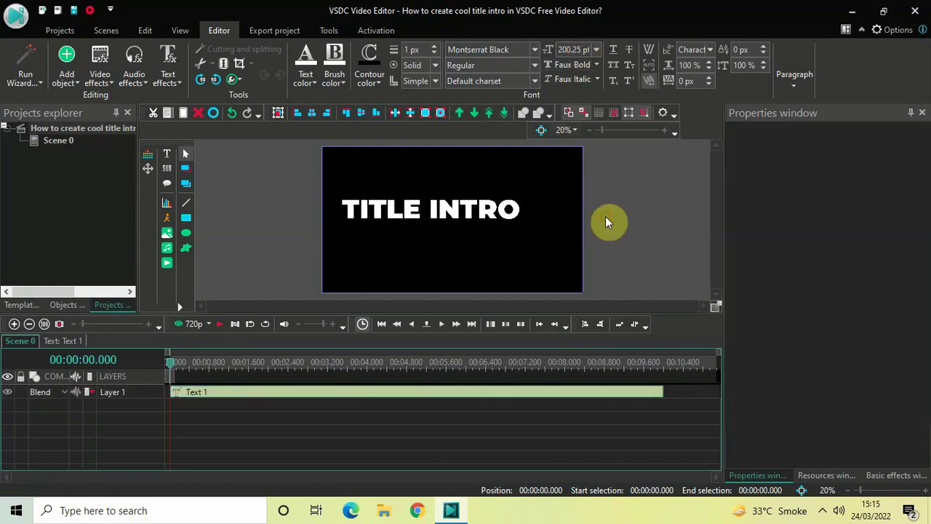
- Center the title text object horizontally and vertically in the scene
{"action": "left_click", "coordinate": [393, 209]}
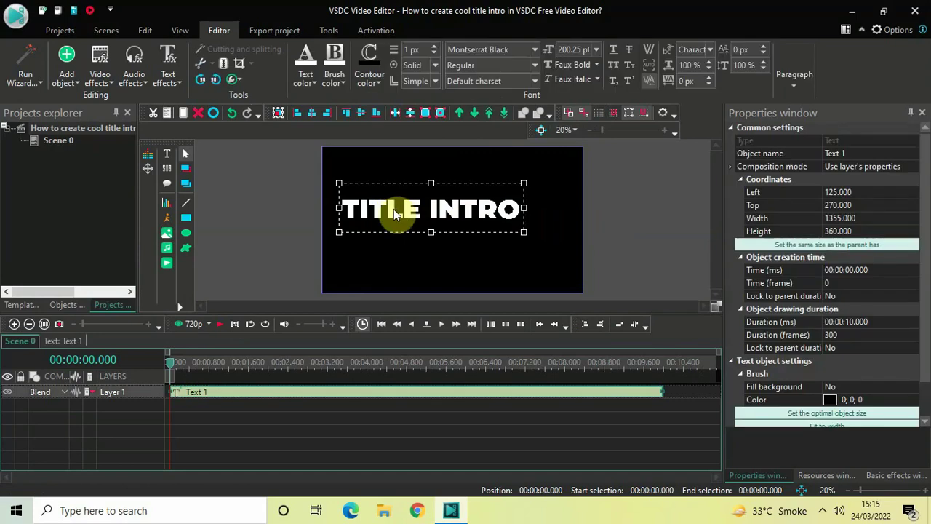
{"action": "left_click", "coordinate": [308, 115]}
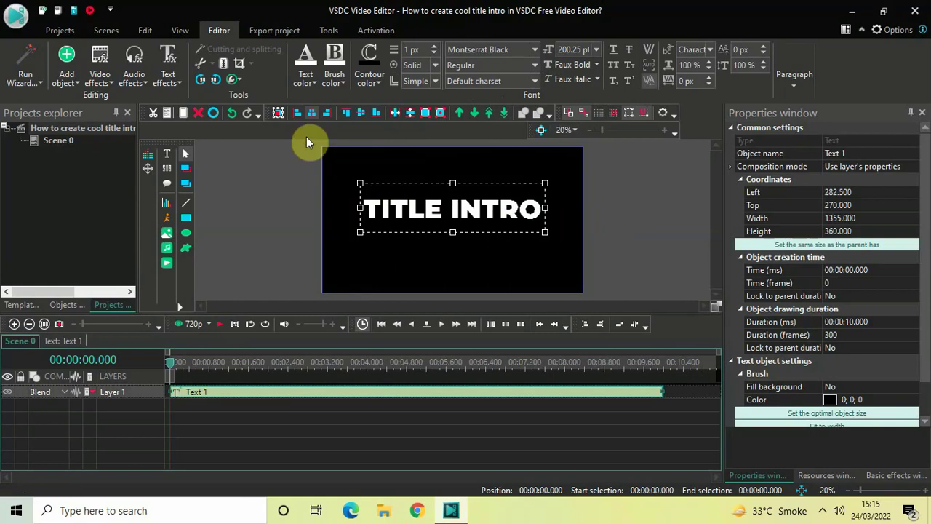
{"action": "left_click", "coordinate": [359, 116]}
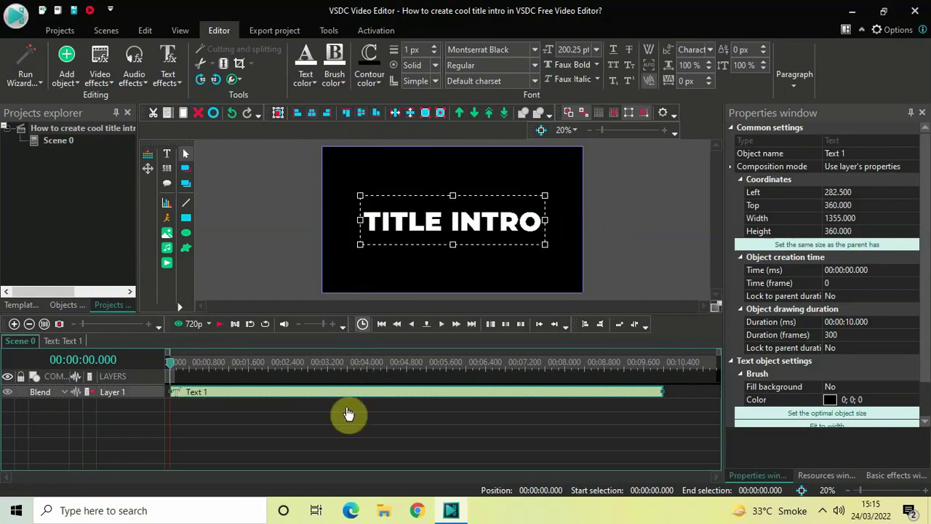
{"action": "left_click", "coordinate": [344, 429]}
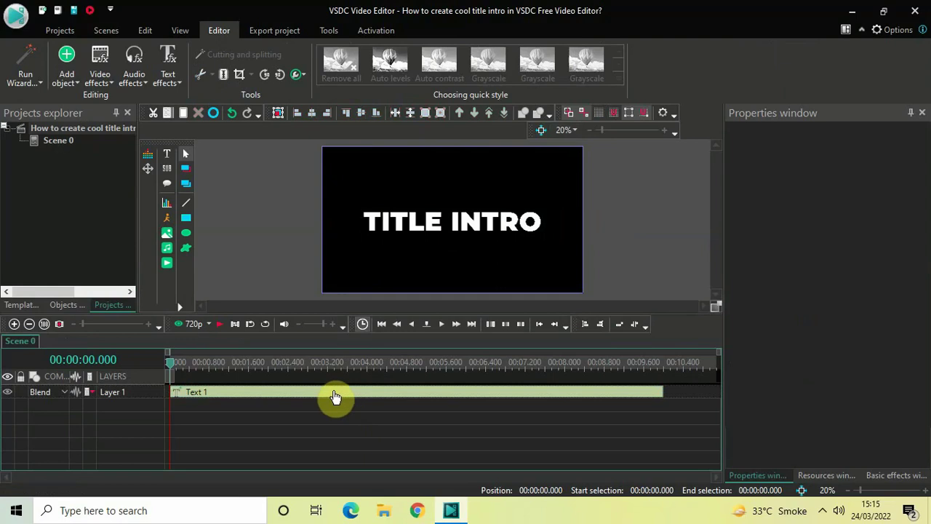
- Set the title text object's drawing duration to 00:00:05.000
{"action": "left_click", "coordinate": [335, 396]}
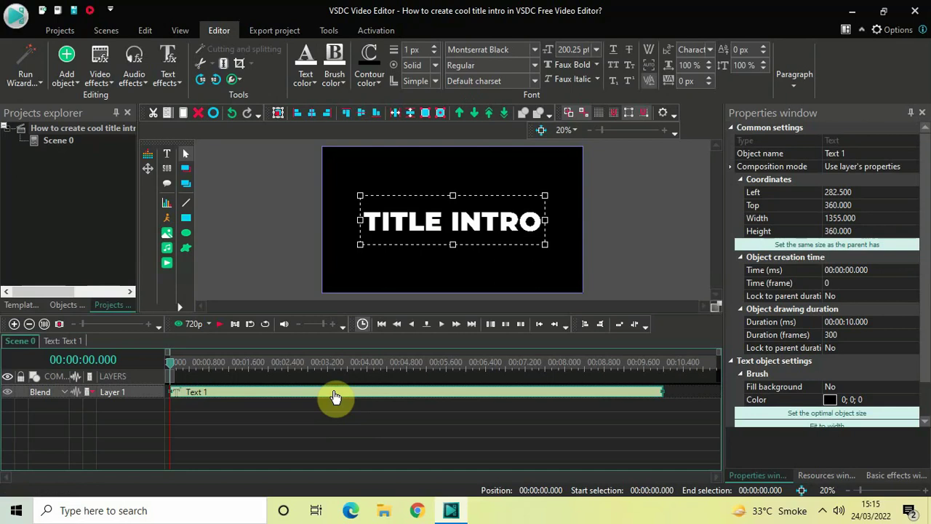
{"action": "left_click", "coordinate": [769, 325]}
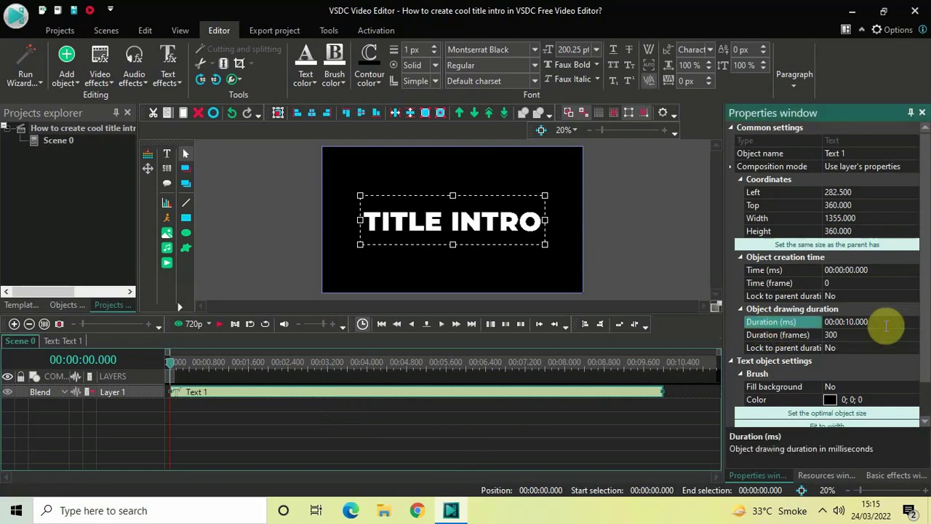
{"action": "key", "text": "BackSpace"}
{"action": "key", "text": "BackSpace"}
{"action": "key", "text": "BackSpace"}
{"action": "key", "text": "BackSpace"}
{"action": "key", "text": "BackSpace"}
{"action": "key", "text": "BackSpace"}
{"action": "type", "text": "05000"}
{"action": "key", "text": "Return"}
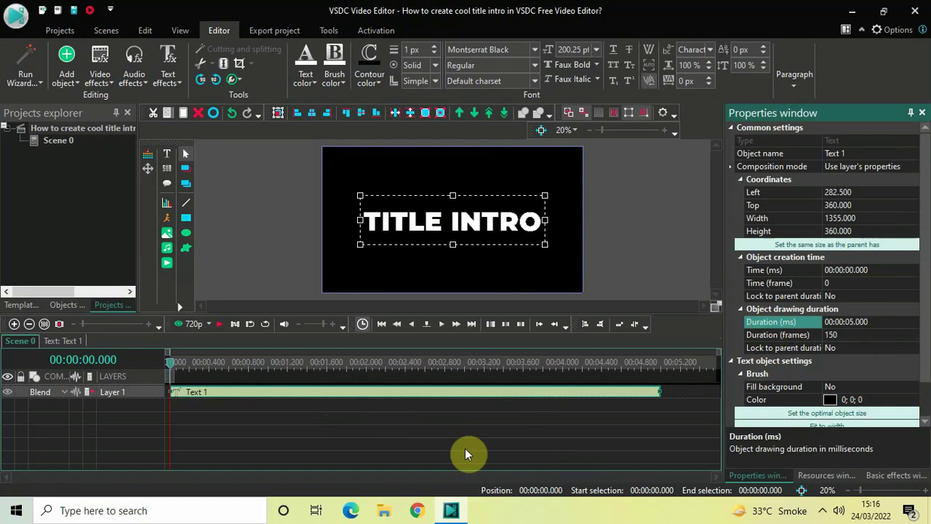
- Open the title text object's own timeline and add a Borders transparency effect with the default position settings
{"action": "double_click", "coordinate": [313, 393]}
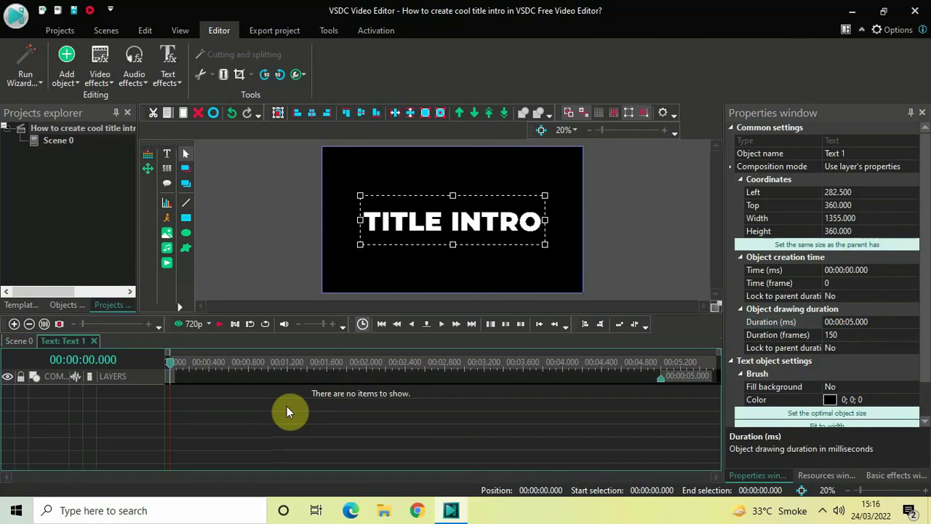
{"action": "left_click", "coordinate": [102, 64]}
{"action": "mouse_move", "coordinate": [147, 159]}
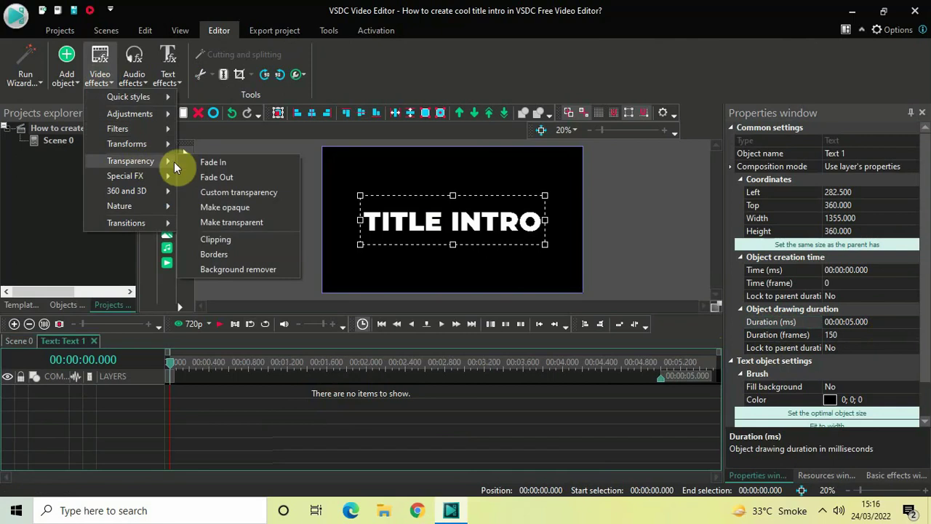
{"action": "left_click", "coordinate": [238, 253]}
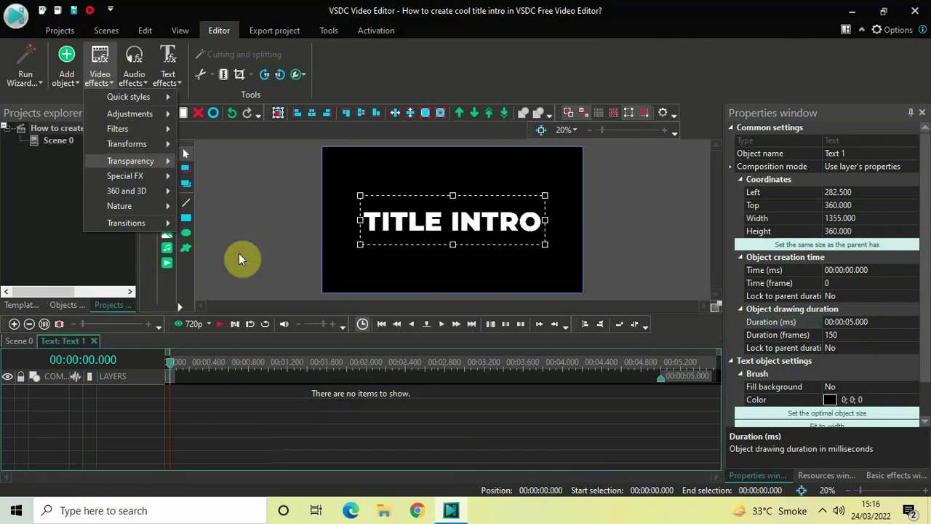
{"action": "left_click", "coordinate": [590, 320]}
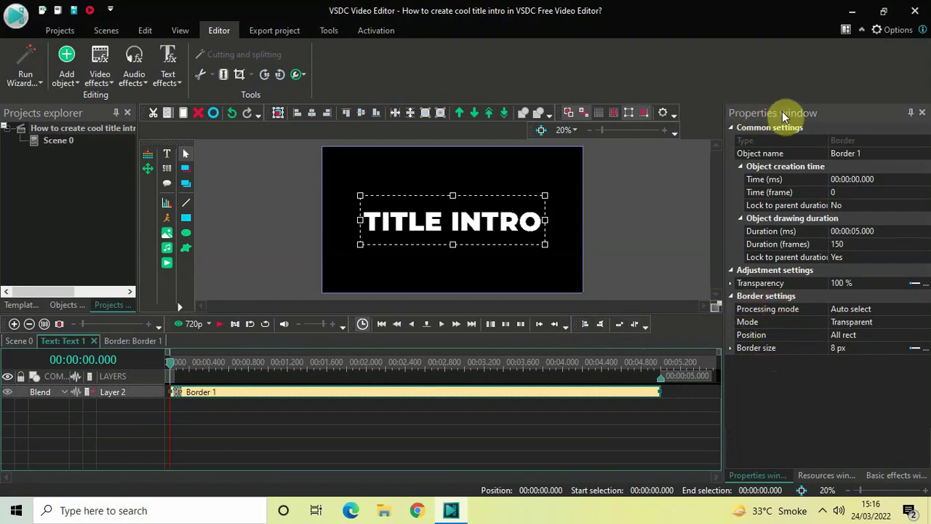
- Set the border effect's mode to Solid
{"action": "left_click", "coordinate": [775, 321]}
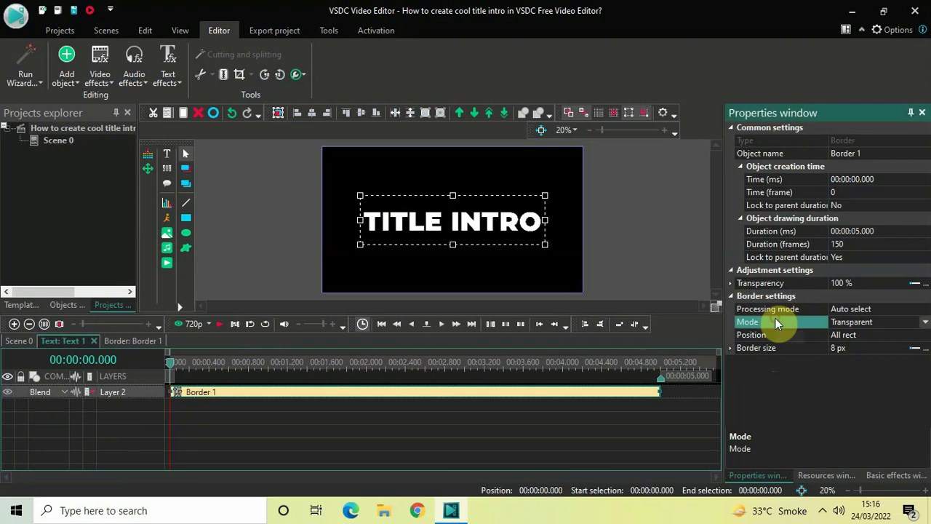
{"action": "left_click", "coordinate": [925, 322]}
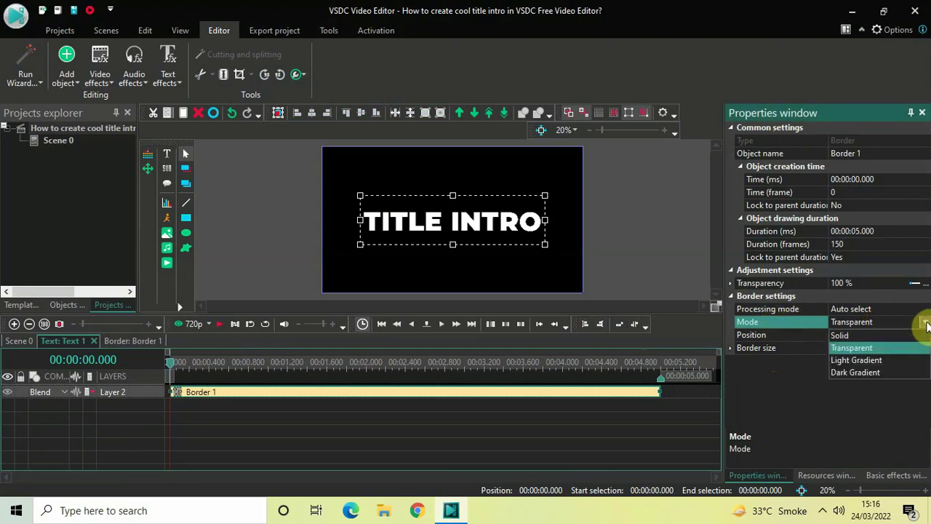
{"action": "left_click", "coordinate": [883, 337]}
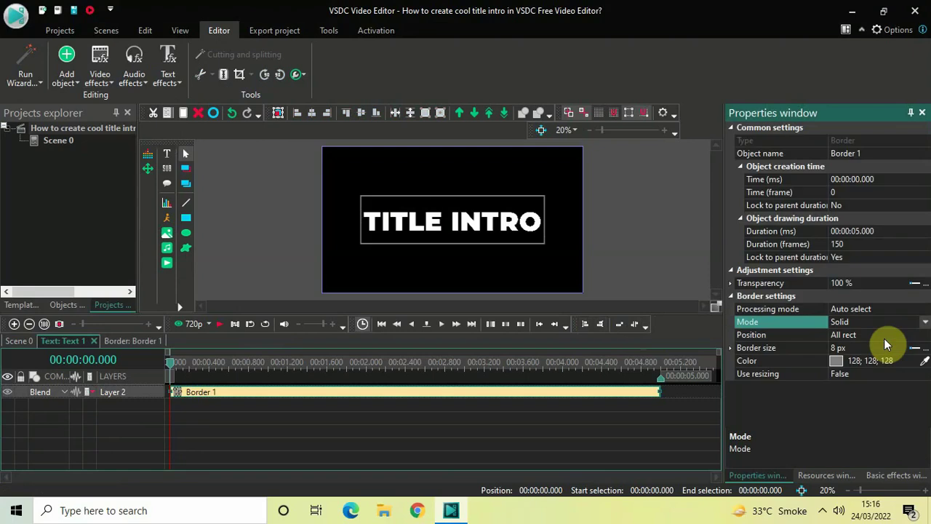
{"action": "left_click", "coordinate": [753, 336]}
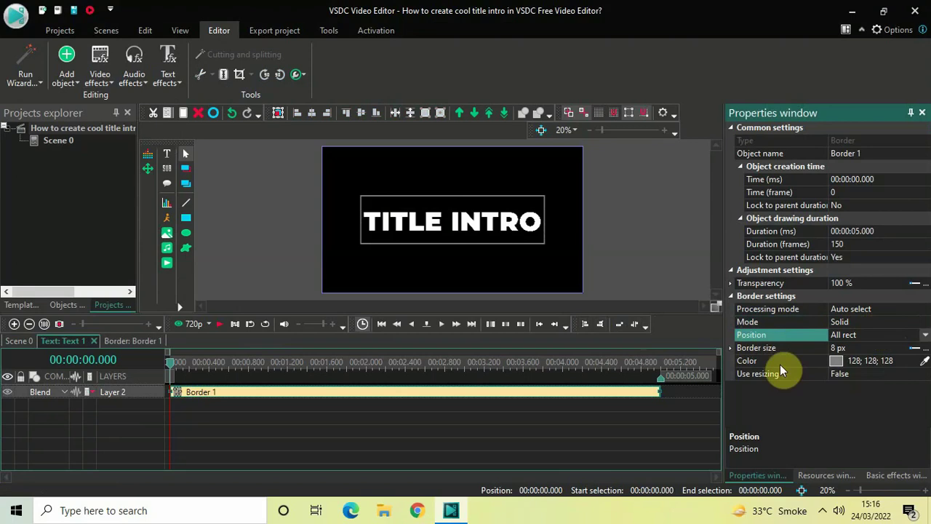
- Set the border effect's color to white (#FFFFFF)
{"action": "left_click", "coordinate": [753, 362]}
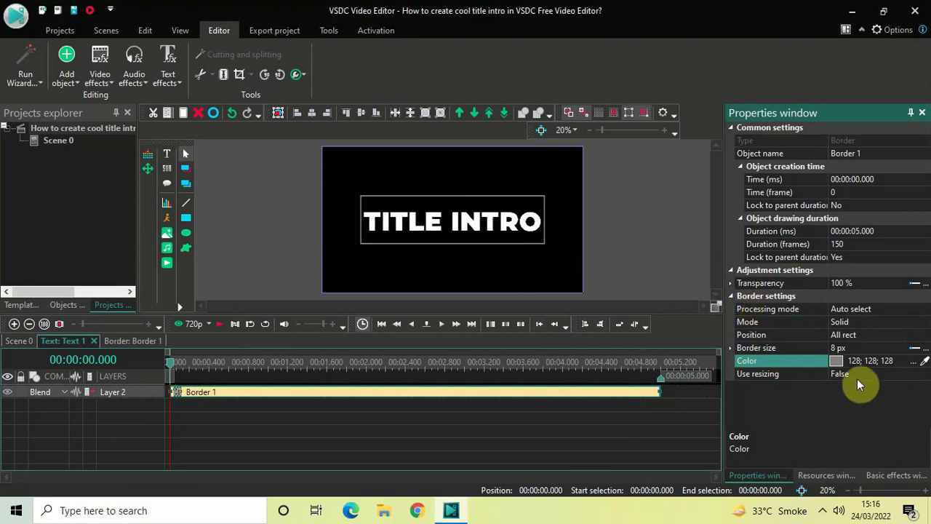
{"action": "left_click", "coordinate": [913, 361]}
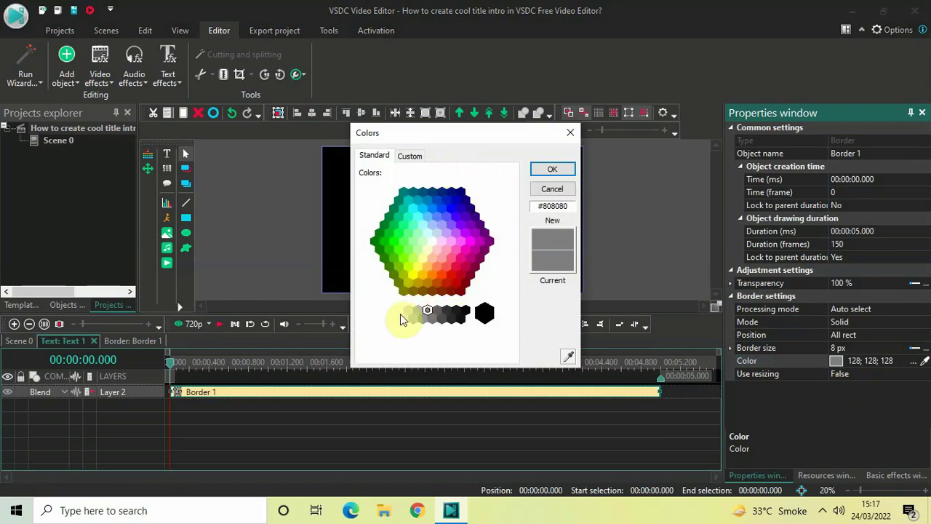
{"action": "left_click", "coordinate": [378, 313]}
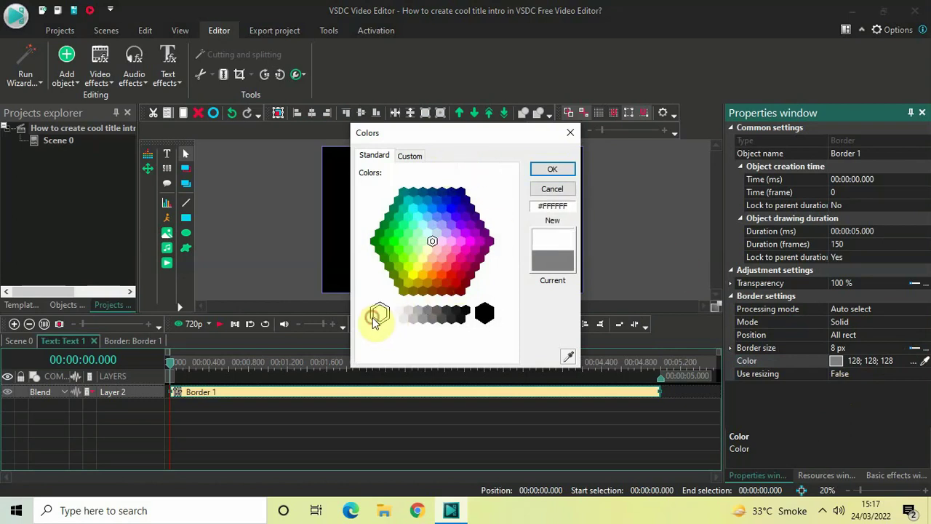
{"action": "left_click", "coordinate": [544, 171]}
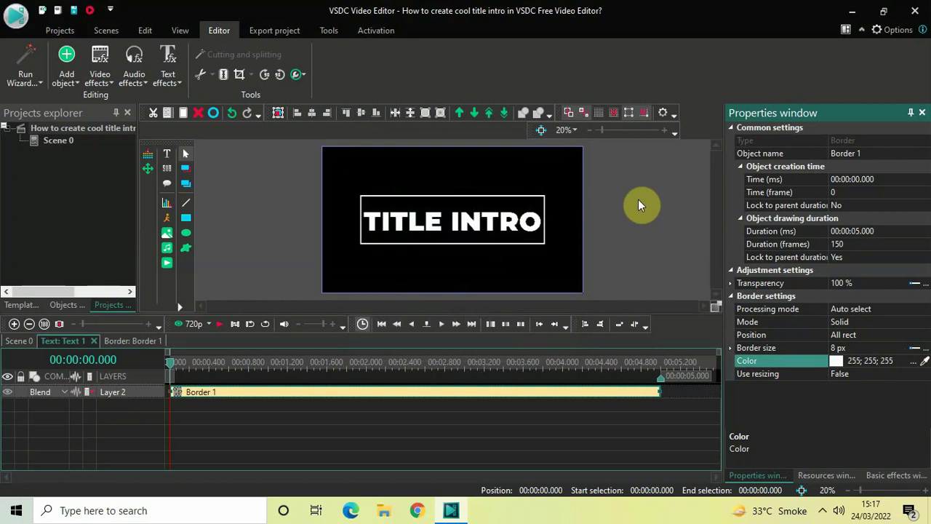
- Set the border size to 20 px
{"action": "left_click", "coordinate": [775, 350]}
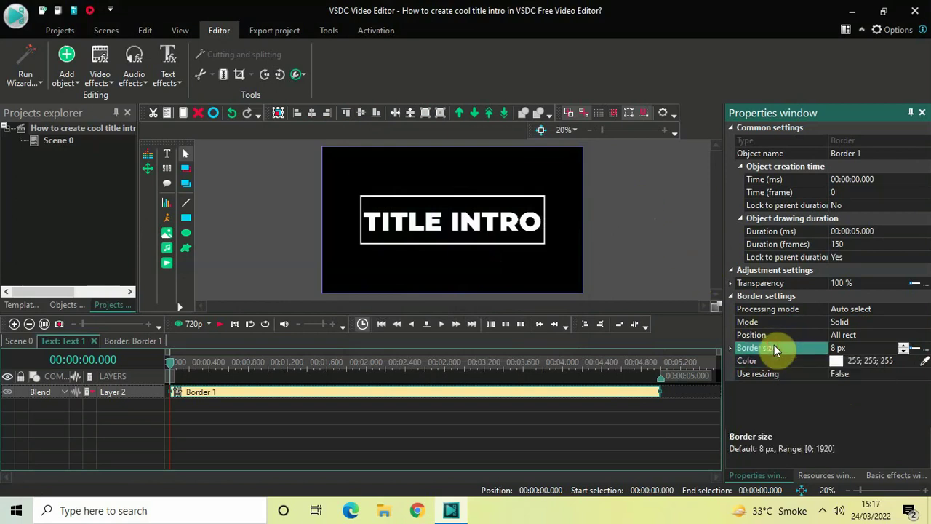
{"action": "left_click", "coordinate": [850, 347]}
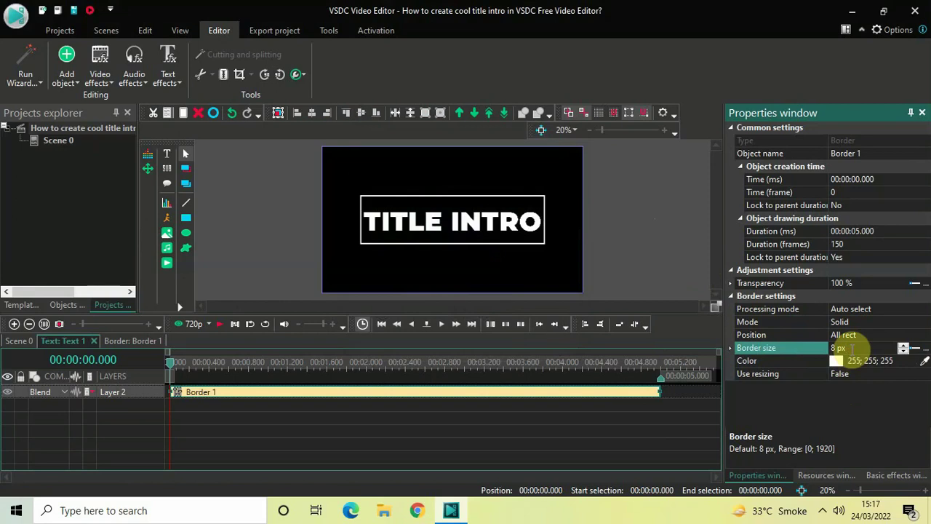
{"action": "key", "text": "ctrl+a"}
{"action": "key", "text": "BackSpace"}
{"action": "type", "text": "20"}
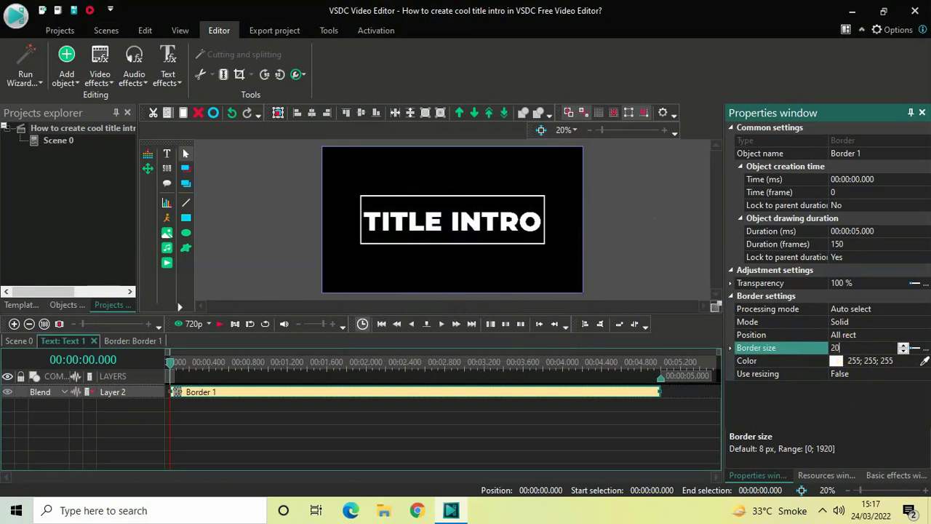
{"action": "key", "text": "Return"}
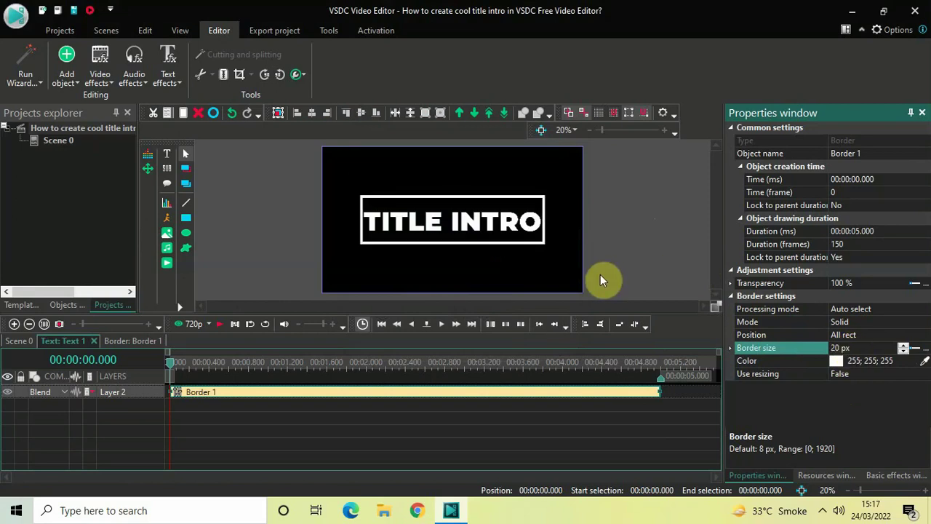
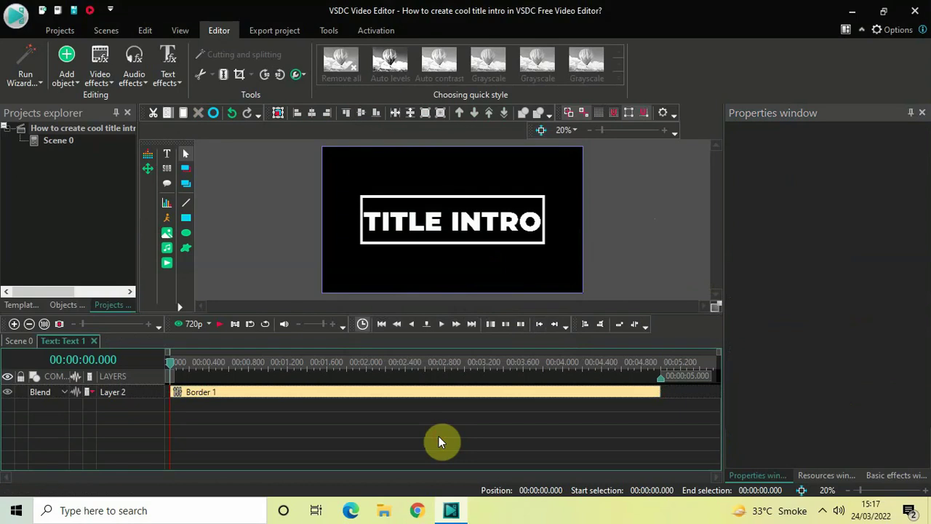
- Add a Lens flare video effect to the title text's timeline, keeping the default whole parent duration position settings
{"action": "left_click", "coordinate": [100, 78]}
{"action": "mouse_move", "coordinate": [144, 208]}
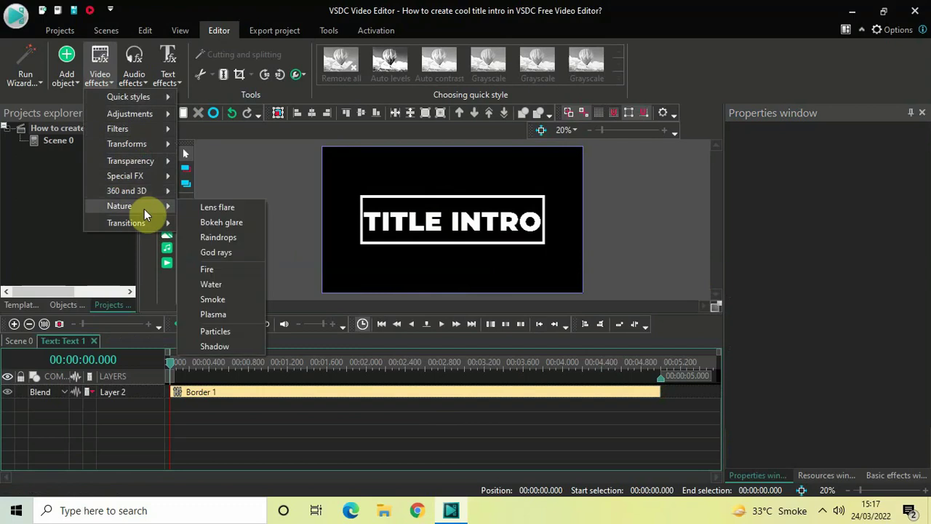
{"action": "left_click", "coordinate": [218, 208]}
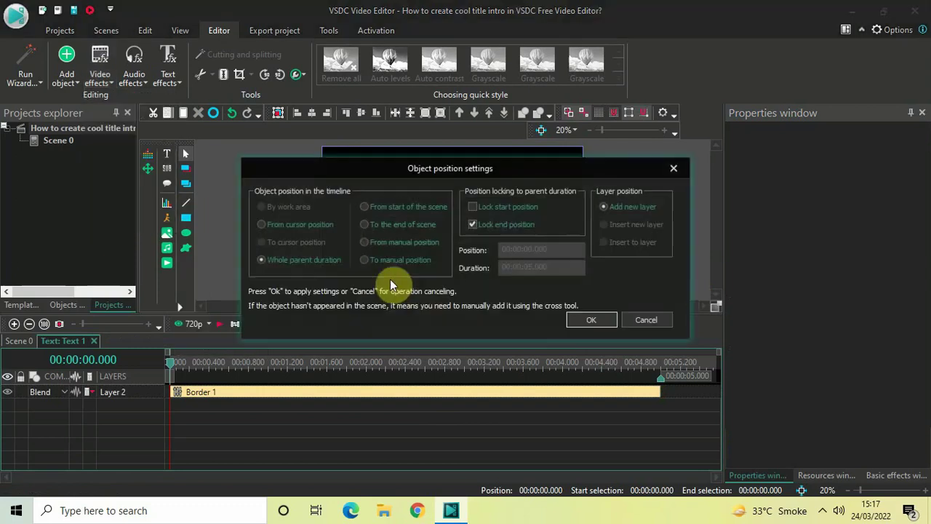
{"action": "left_click", "coordinate": [586, 318]}
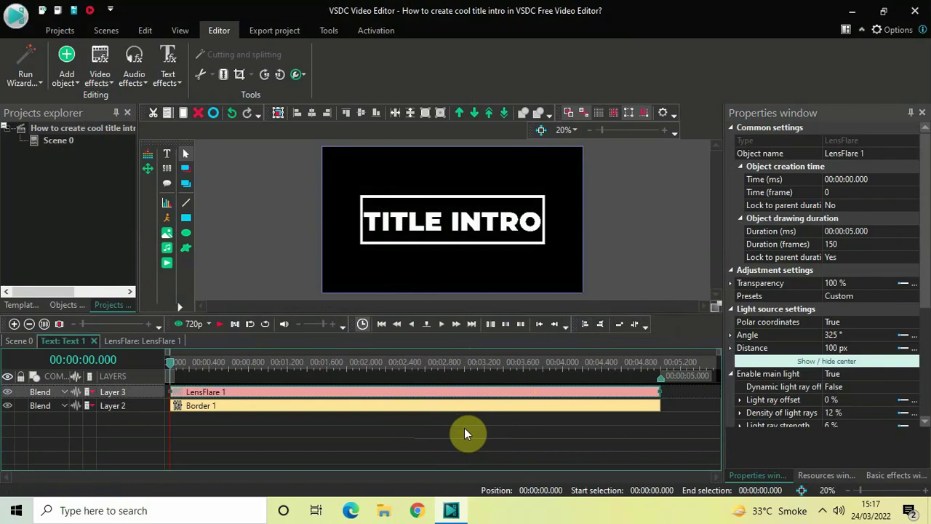
- Set the lens flare effect's drawing duration to 00:00:02.000
{"action": "left_click", "coordinate": [773, 231]}
{"action": "key", "text": "BackSpace"}
{"action": "key", "text": "BackSpace"}
{"action": "key", "text": "BackSpace"}
{"action": "key", "text": "BackSpace"}
{"action": "key", "text": "BackSpace"}
{"action": "type", "text": "2.000"}
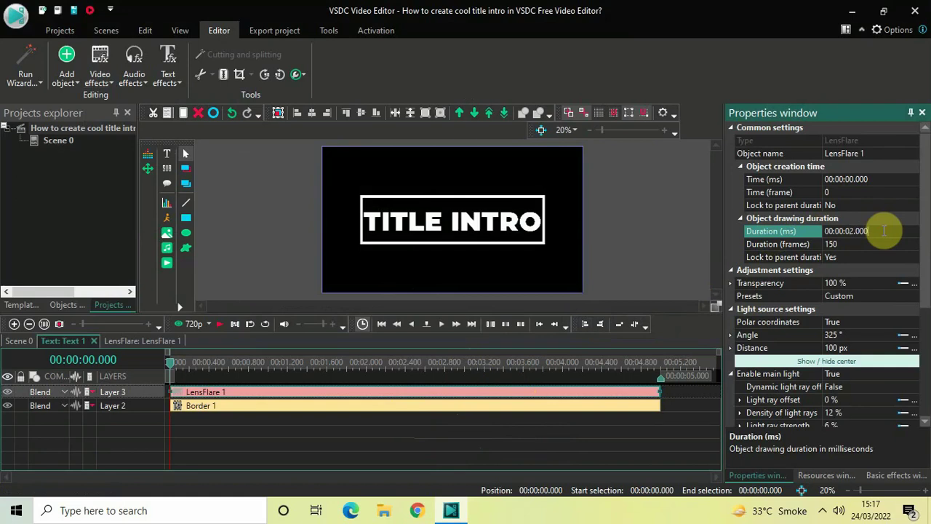
{"action": "key", "text": "Return"}
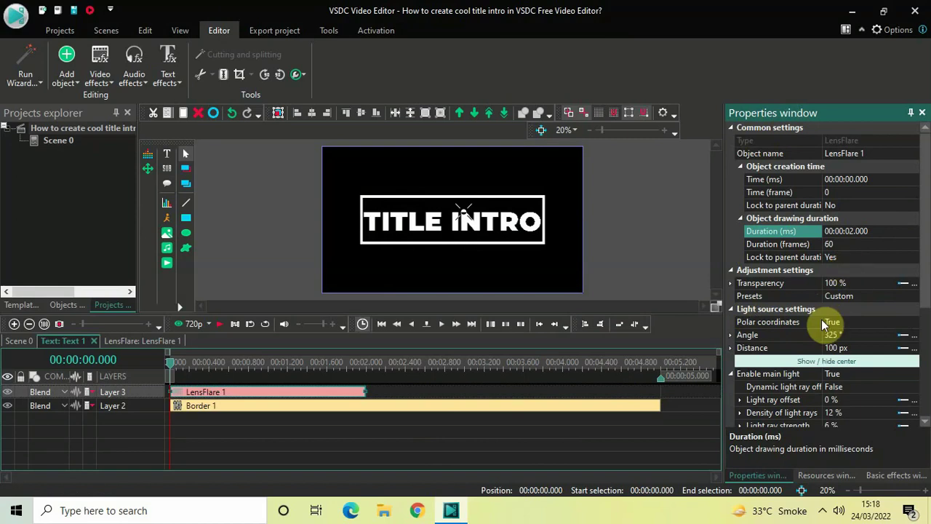
- Set Polar coordinates to False in the lens flare's light source settings
{"action": "left_click", "coordinate": [765, 322]}
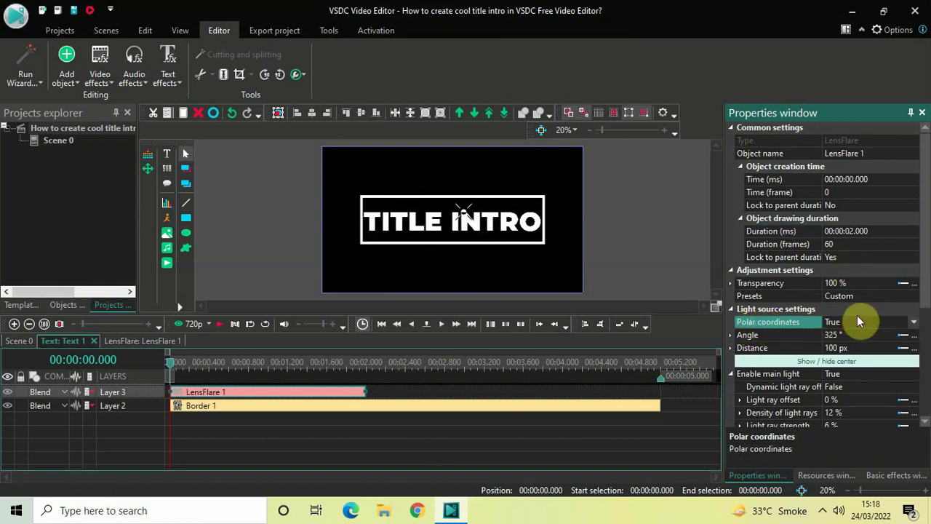
{"action": "left_click", "coordinate": [913, 323]}
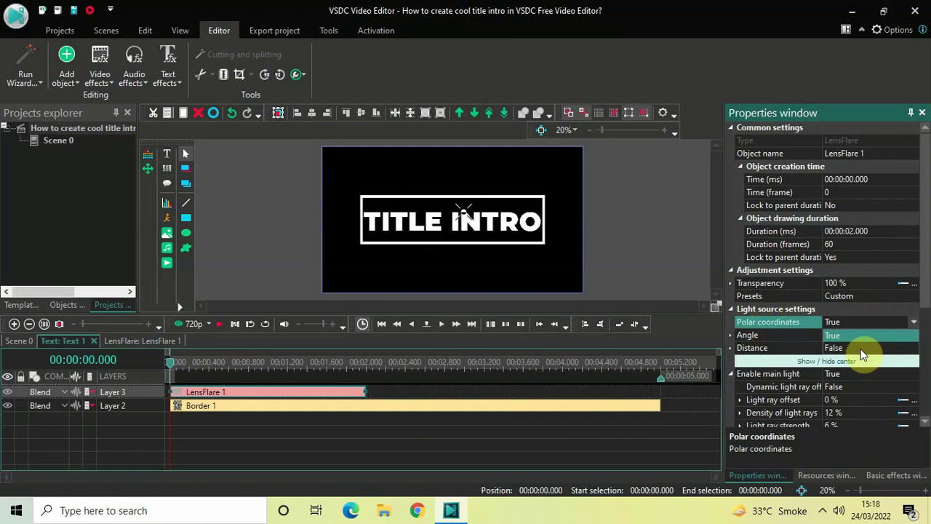
{"action": "left_click", "coordinate": [858, 348]}
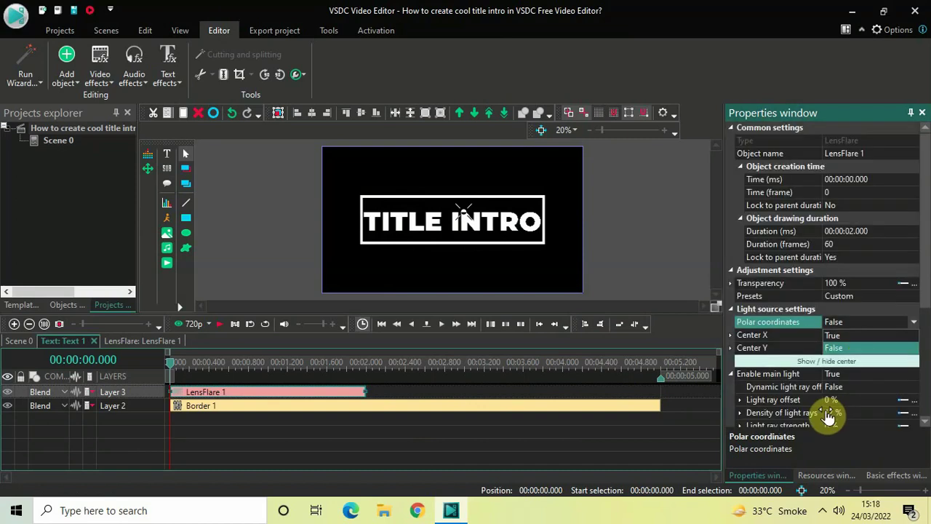
- Animate the lens flare's Center X from 0 to 100 % by entering 0;100
{"action": "left_click", "coordinate": [763, 336]}
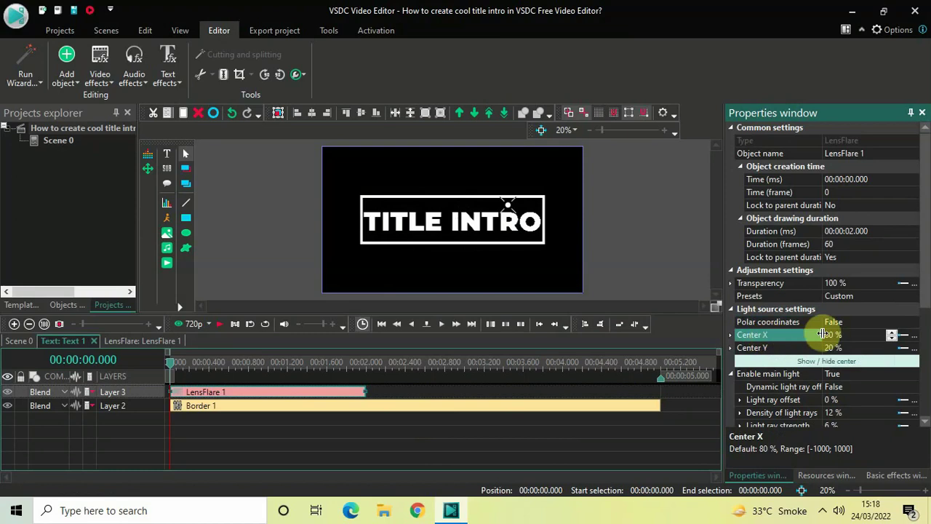
{"action": "left_click", "coordinate": [860, 334]}
{"action": "double_click", "coordinate": [860, 334]}
{"action": "key", "text": "BackSpace"}
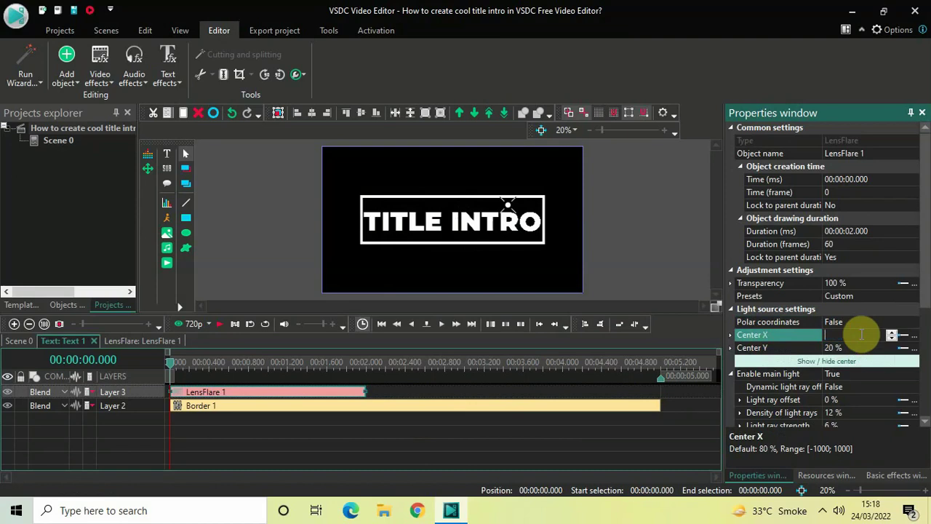
{"action": "type", "text": "0"}
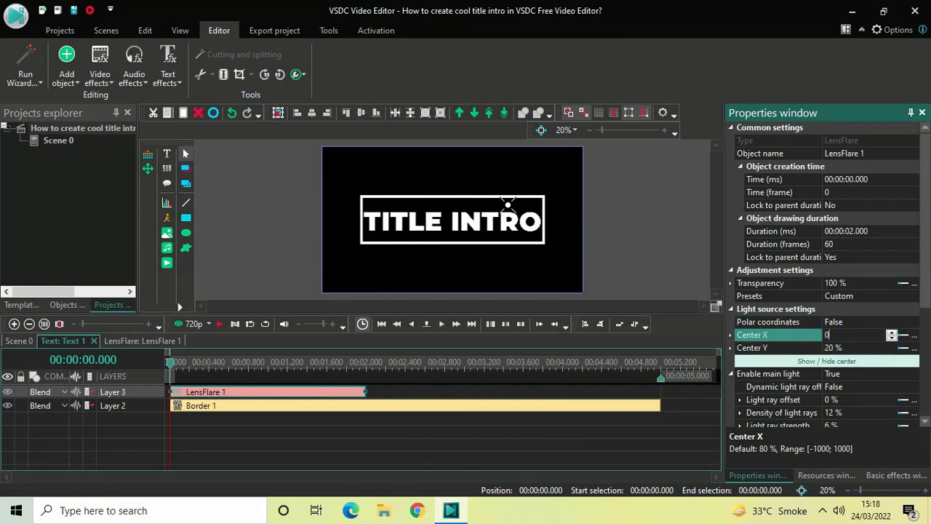
{"action": "type", "text": ";100,"}
{"action": "key", "text": "Return"}
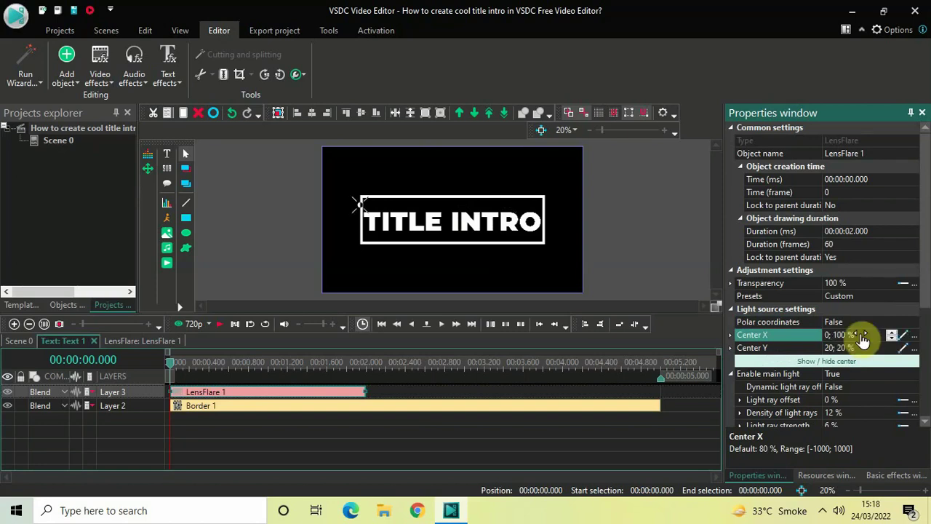
- Set the lens flare's Center Y to 50;50 % for its start and end values
{"action": "left_click", "coordinate": [757, 347]}
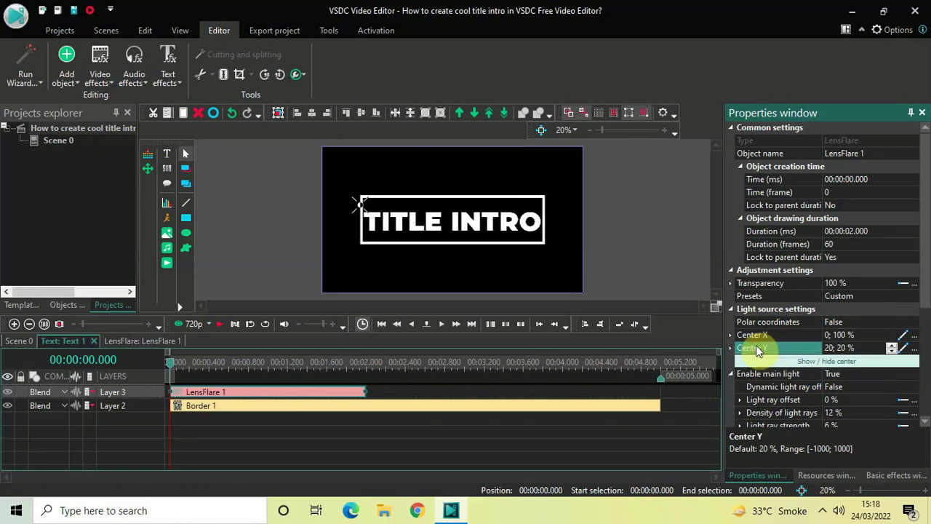
{"action": "left_click", "coordinate": [868, 346]}
{"action": "key", "text": "BackSpace"}
{"action": "type", "text": "50"}
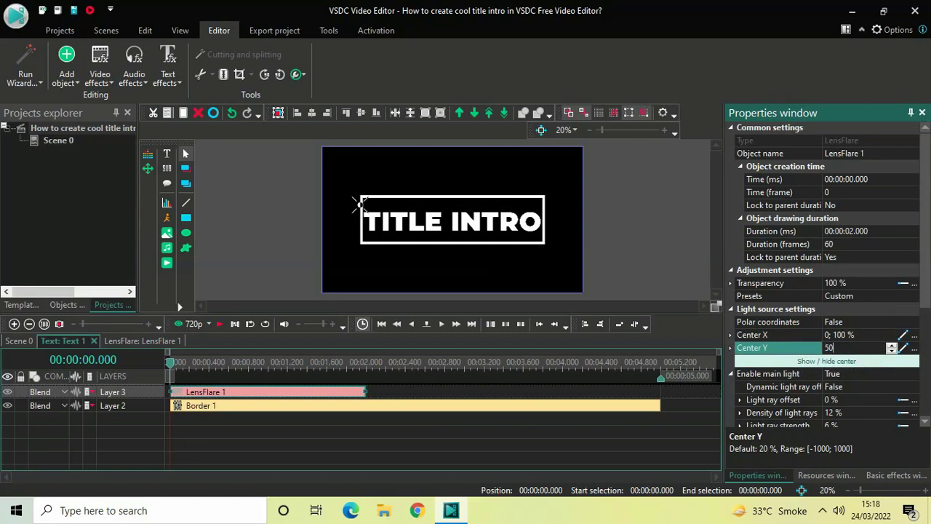
{"action": "type", "text": ";50"}
{"action": "key", "text": "Return"}
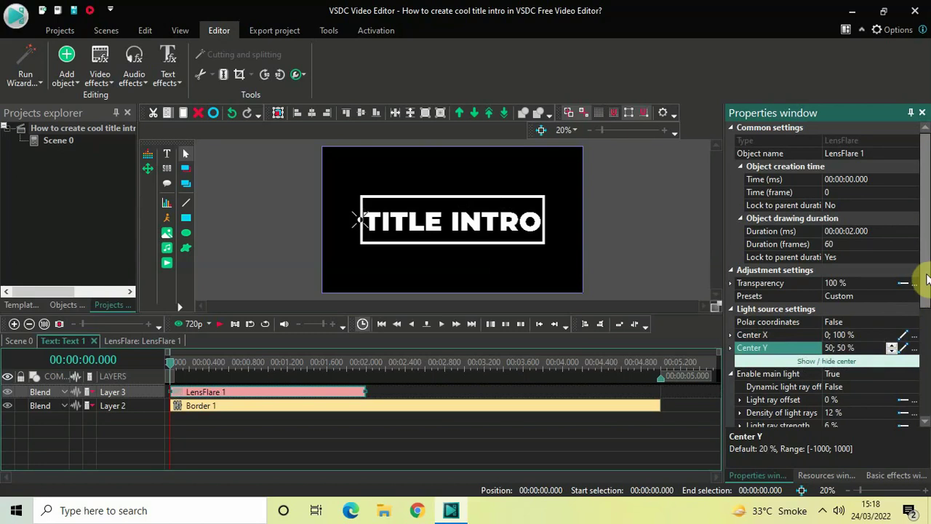
- Animate the lens flare's Visible area from 0 to 100 % by entering 0;100
{"action": "left_click_drag", "start_coordinate": [927, 289], "coordinate": [924, 421]}
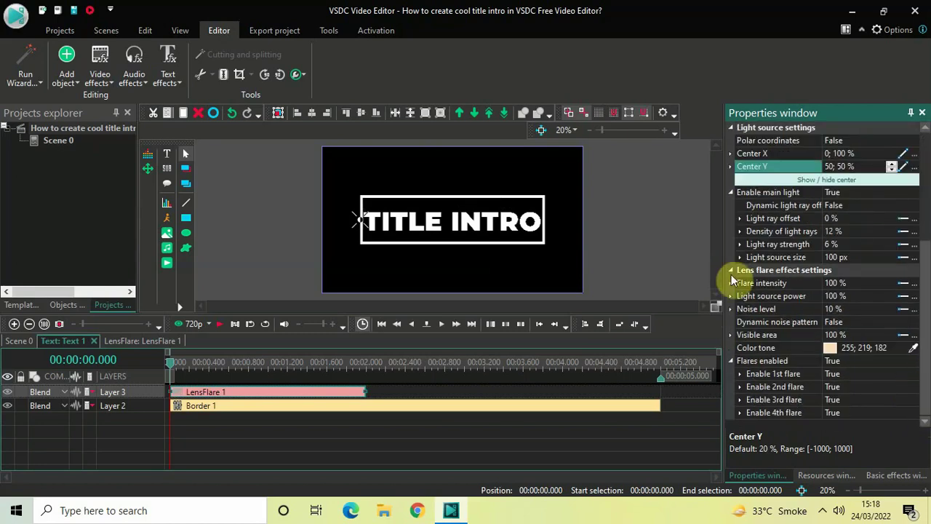
{"action": "left_click", "coordinate": [756, 271]}
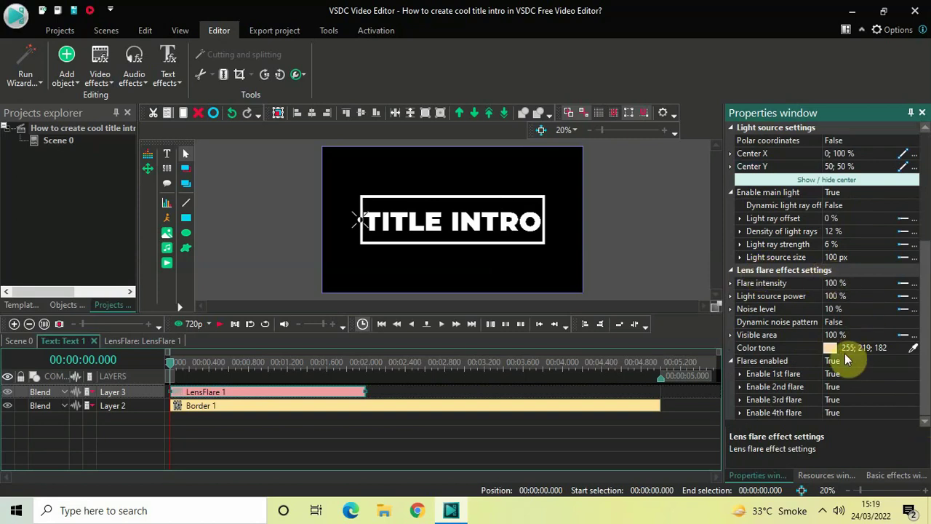
{"action": "left_click", "coordinate": [771, 336]}
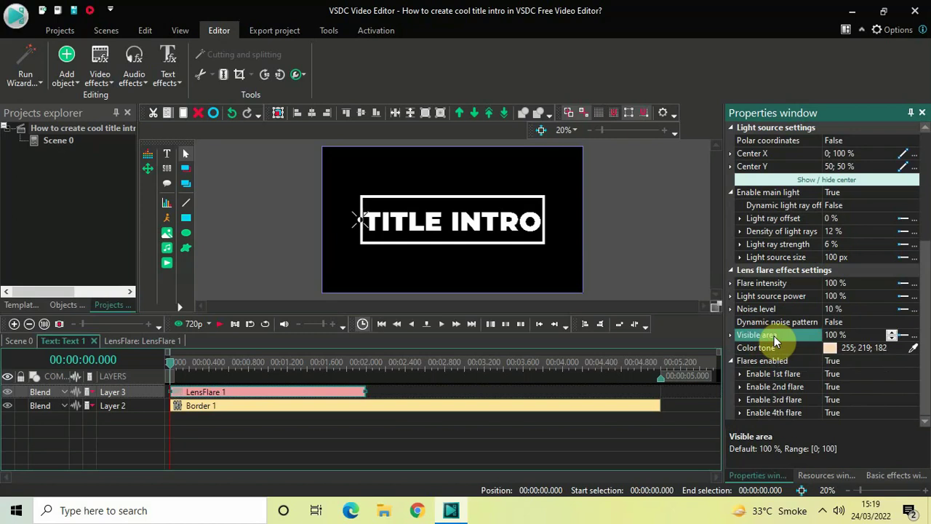
{"action": "left_click", "coordinate": [858, 334]}
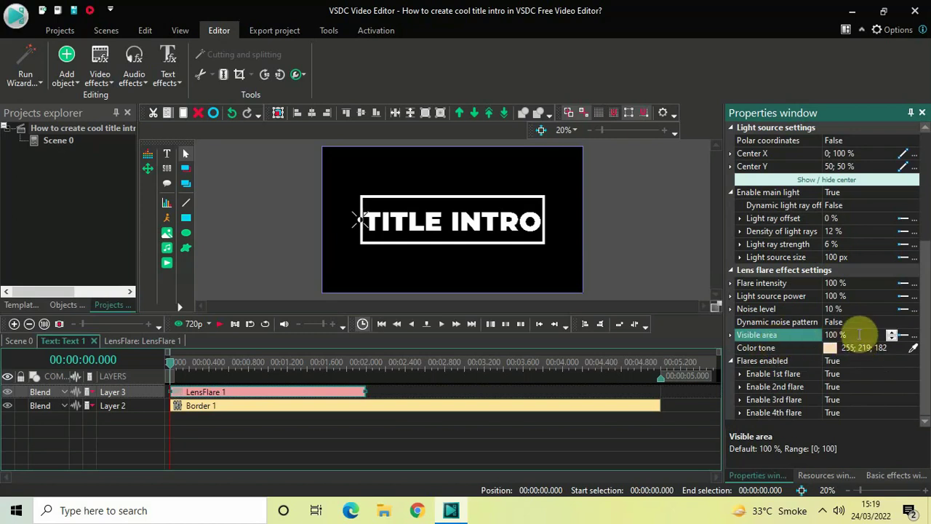
{"action": "double_click", "coordinate": [859, 334]}
{"action": "key", "text": "BackSpace"}
{"action": "type", "text": "0"}
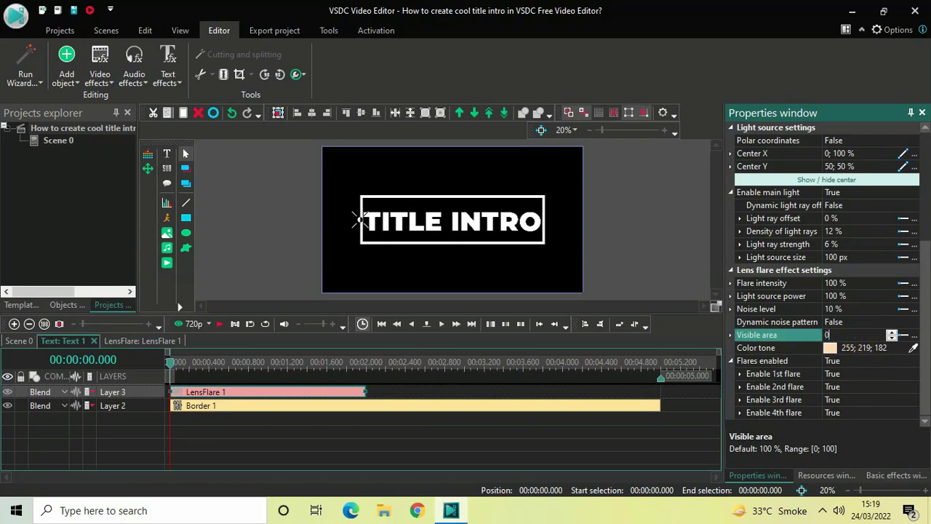
{"action": "type", "text": ";100"}
{"action": "left_click", "coordinate": [861, 338]}
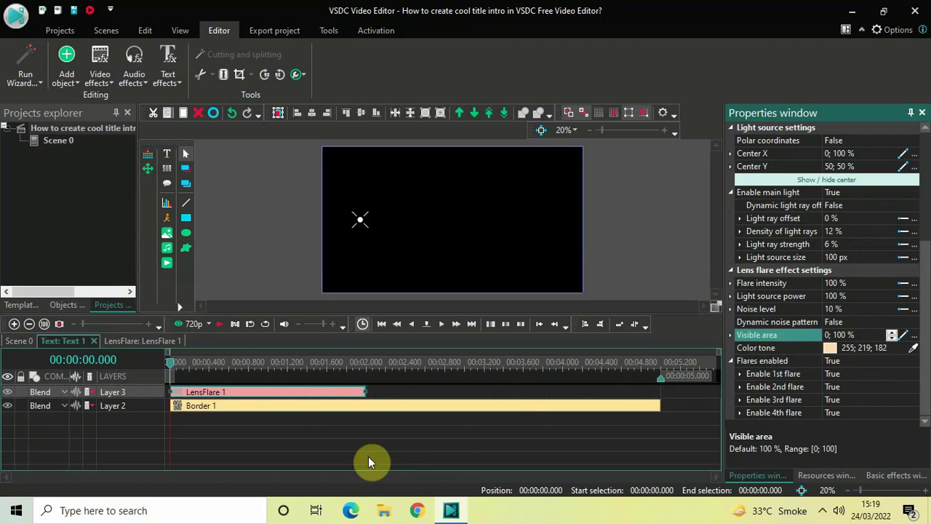
- Play the title text's timeline twice from the beginning to preview the lens flare reveal
{"action": "key", "text": "space"}
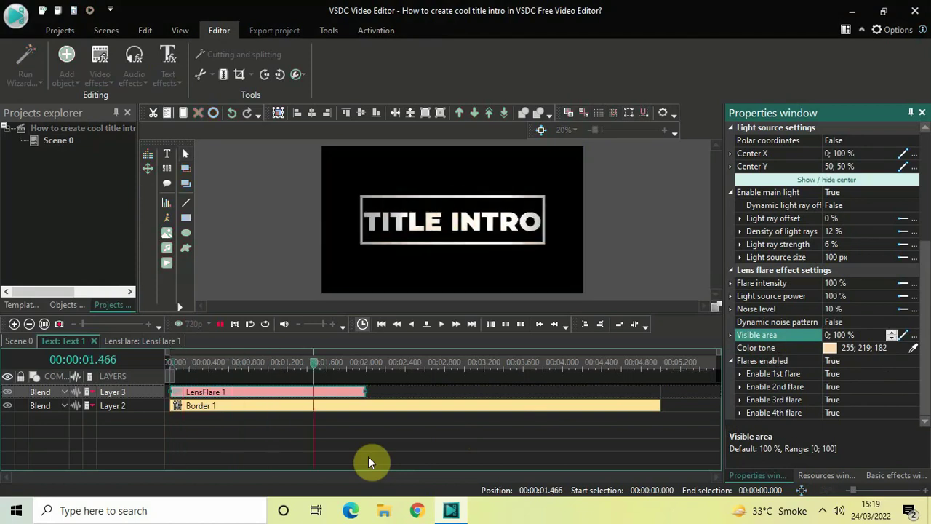
{"action": "key", "text": "space"}
{"action": "left_click", "coordinate": [166, 362]}
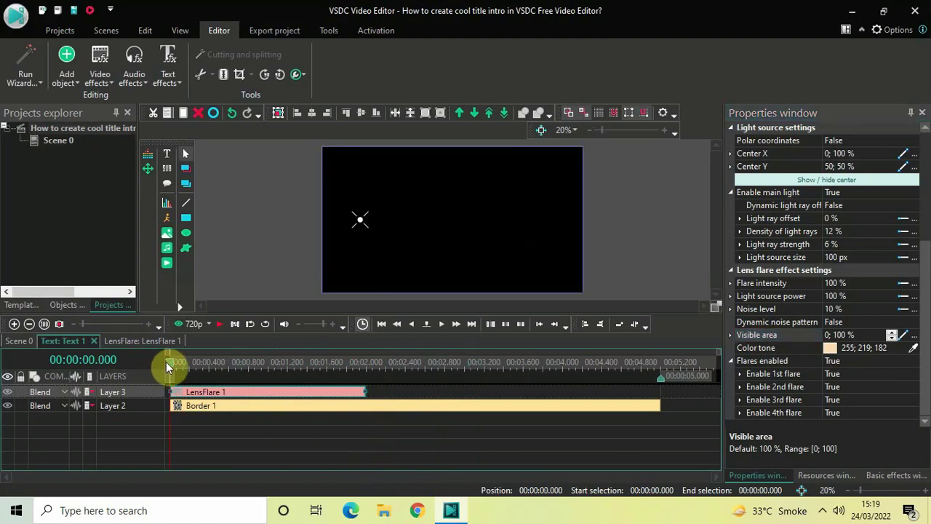
{"action": "key", "text": "space"}
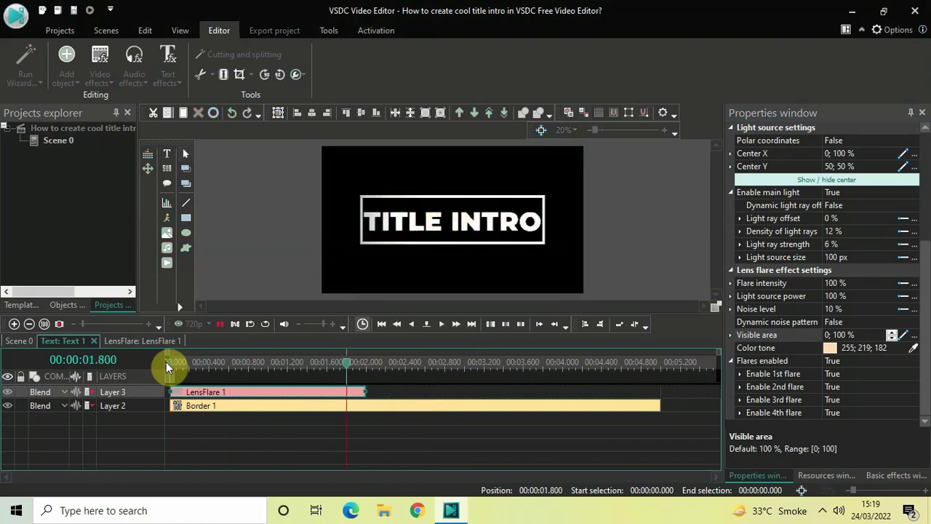
{"action": "key", "text": "space"}
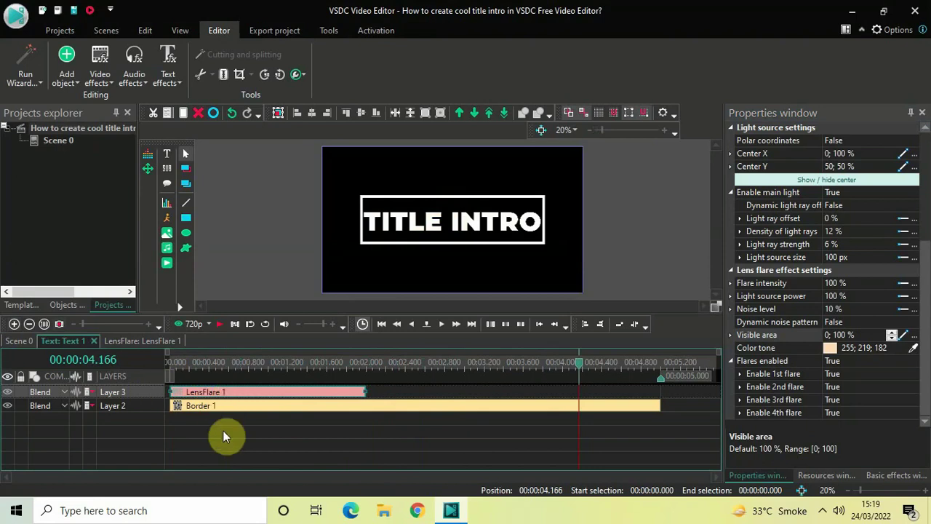
- Paste a copy of the lens flare effect onto a new layer of the title text's timeline
{"action": "key", "text": "ctrl+v"}
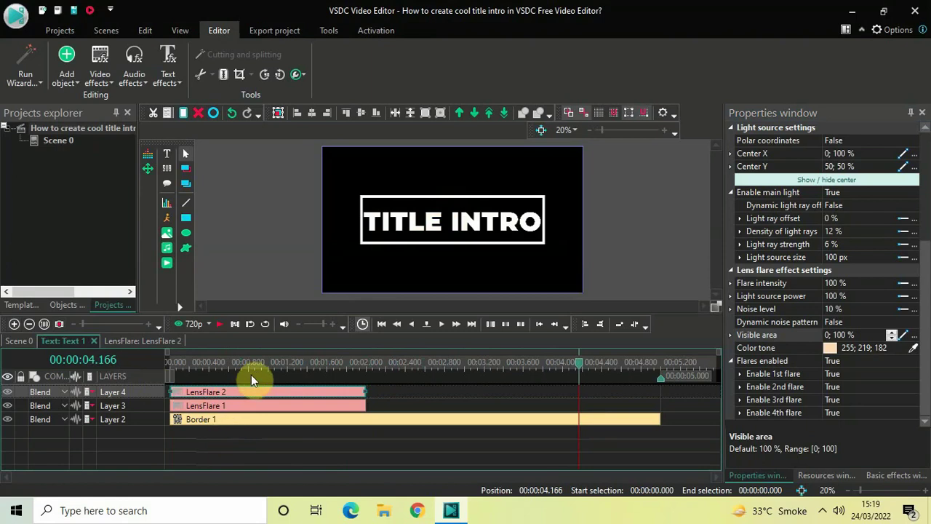
- Move the duplicated lens flare to the end of the timeline on Layer 3 and set its Center X to 100;0 %
{"action": "left_click_drag", "start_coordinate": [255, 390], "coordinate": [558, 394]}
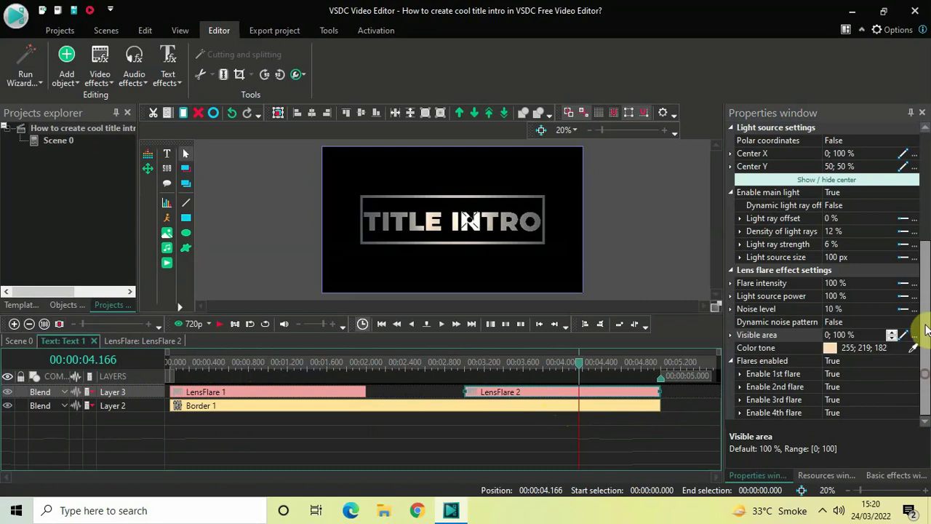
{"action": "left_click_drag", "start_coordinate": [924, 374], "coordinate": [928, 320]}
{"action": "scroll", "coordinate": [928, 320], "scroll_direction": "up", "scroll_amount": 1}
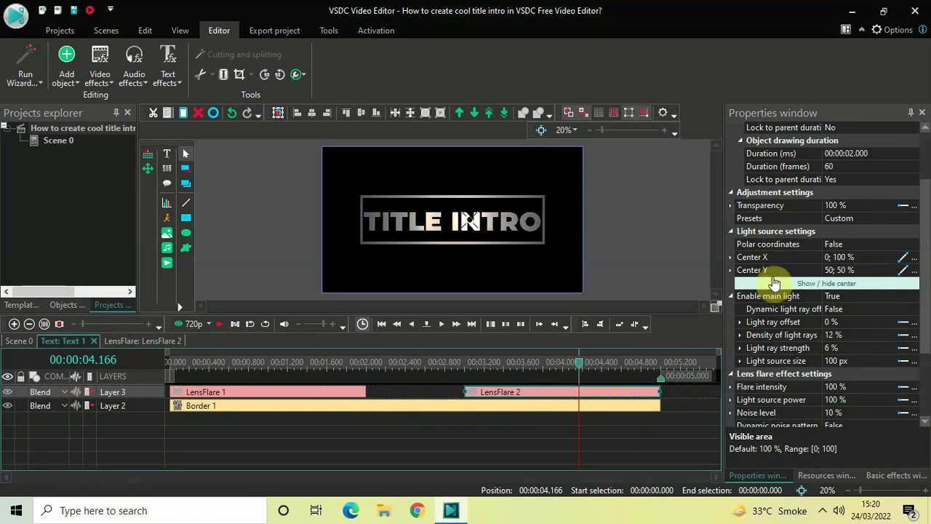
{"action": "left_click", "coordinate": [768, 256]}
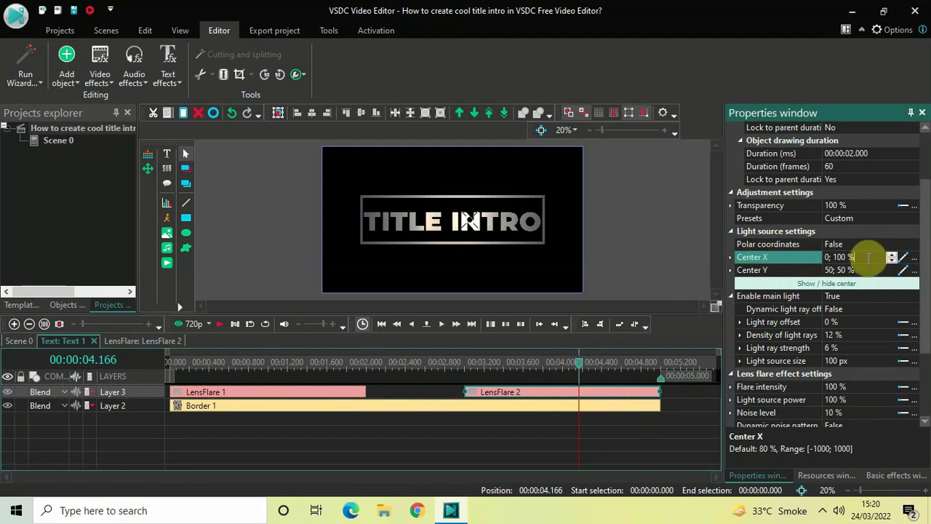
{"action": "key", "text": "ctrl+a"}
{"action": "key", "text": "BackSpace"}
{"action": "type", "text": "100"}
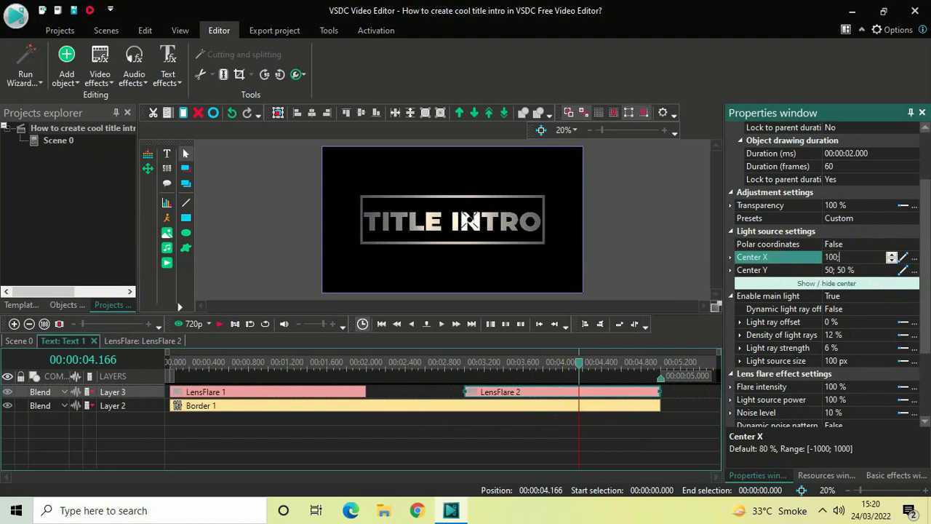
{"action": "type", "text": ";0"}
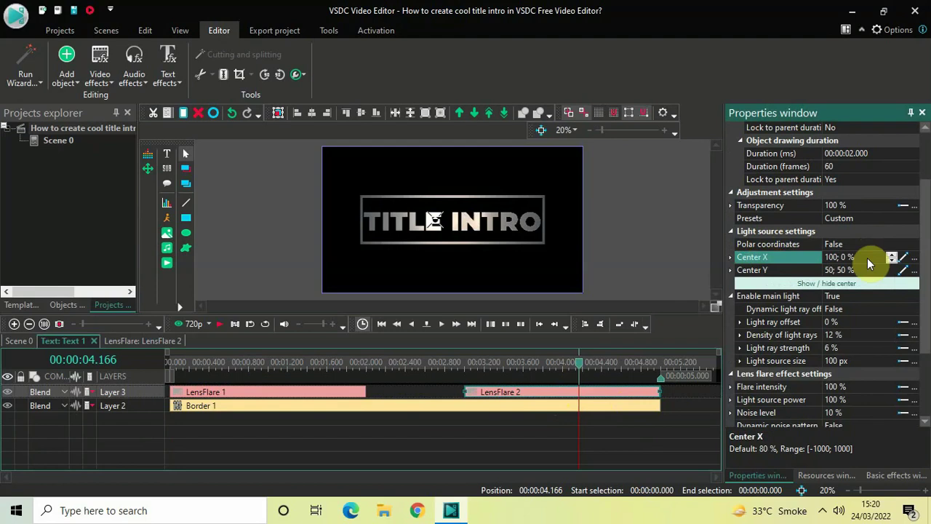
{"action": "key", "text": "Return"}
- Set the second lens flare's Visible area to 100;0 % and play the title text's timeline from the beginning
{"action": "scroll", "coordinate": [928, 291], "scroll_direction": "down", "scroll_amount": 3}
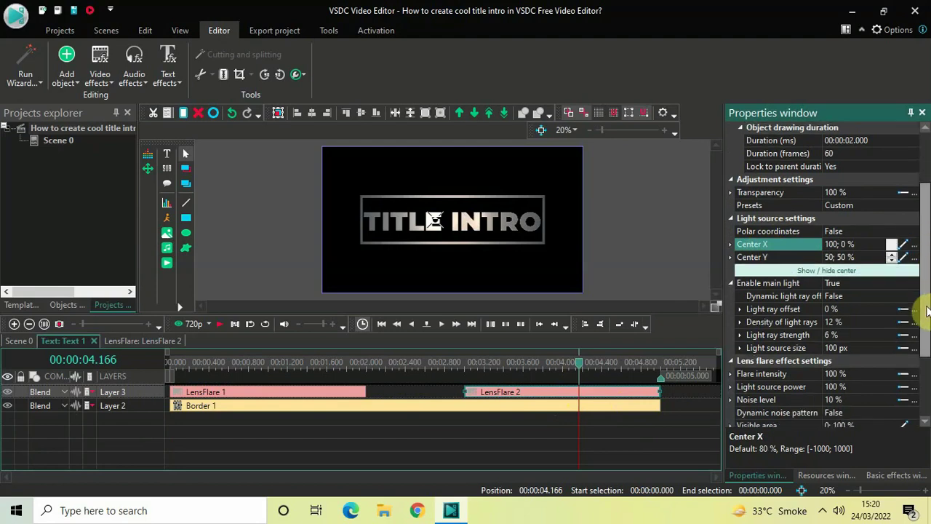
{"action": "scroll", "coordinate": [926, 360], "scroll_direction": "down", "scroll_amount": 4}
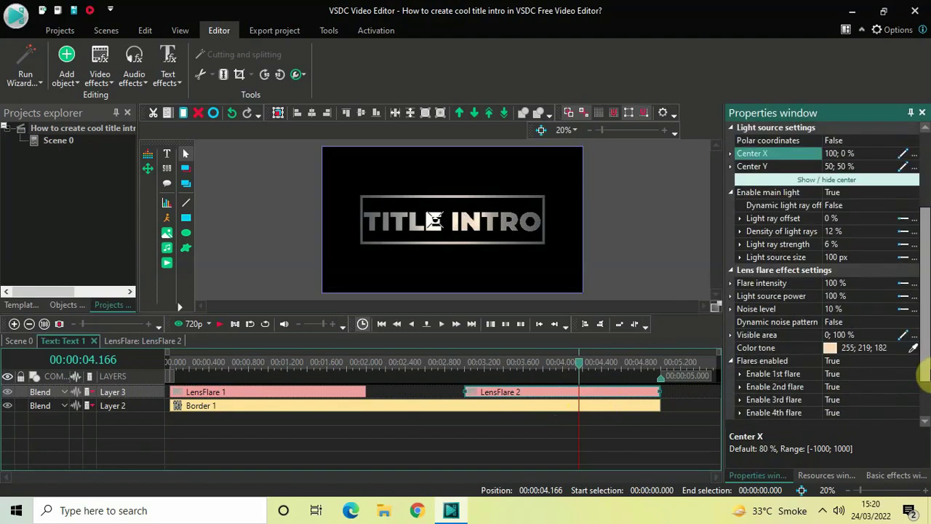
{"action": "left_click", "coordinate": [752, 337]}
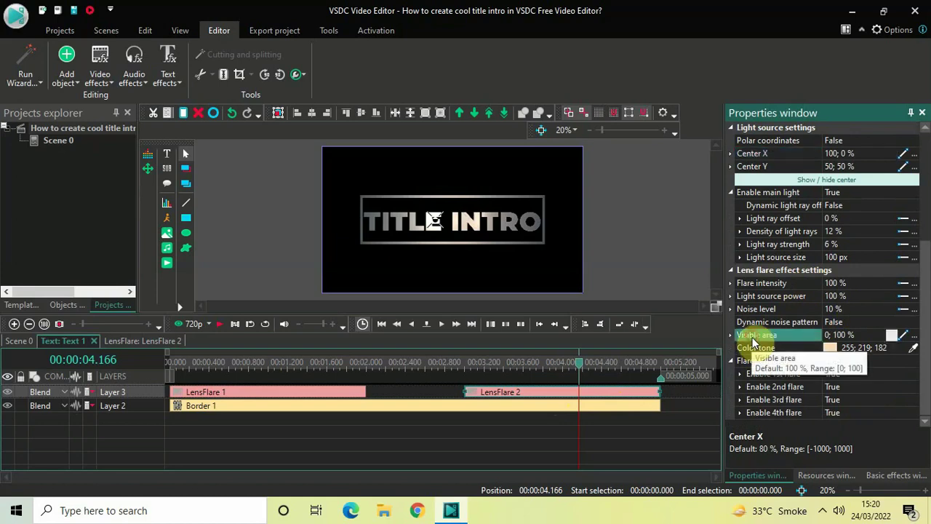
{"action": "double_click", "coordinate": [870, 335]}
{"action": "key", "text": "BackSpace"}
{"action": "key", "text": "BackSpace"}
{"action": "key", "text": "BackSpace"}
{"action": "key", "text": "BackSpace"}
{"action": "key", "text": "BackSpace"}
{"action": "key", "text": "BackSpace"}
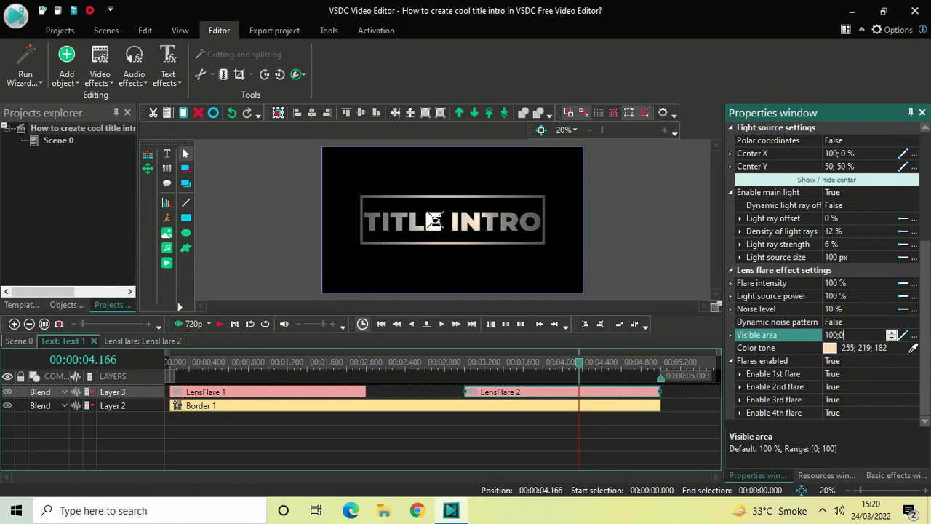
{"action": "key", "text": "Return"}
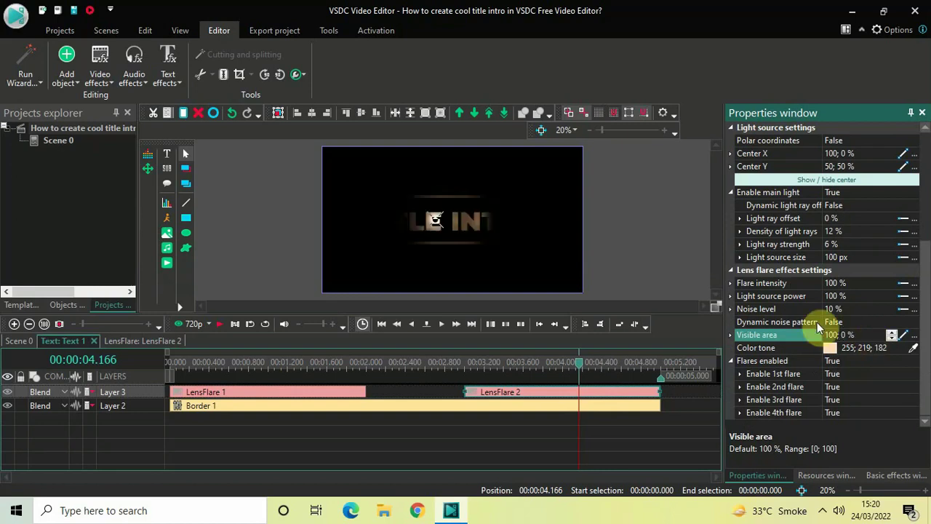
{"action": "left_click", "coordinate": [167, 363]}
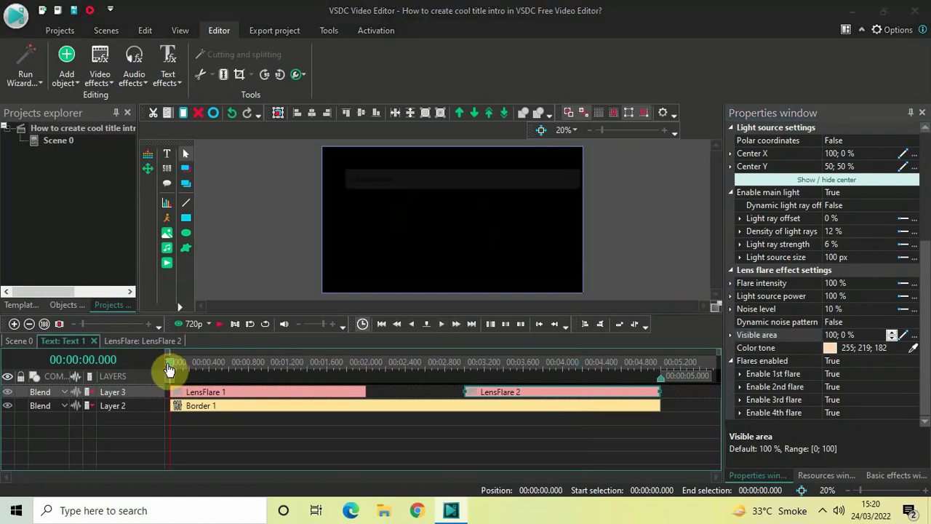
{"action": "key", "text": "space"}
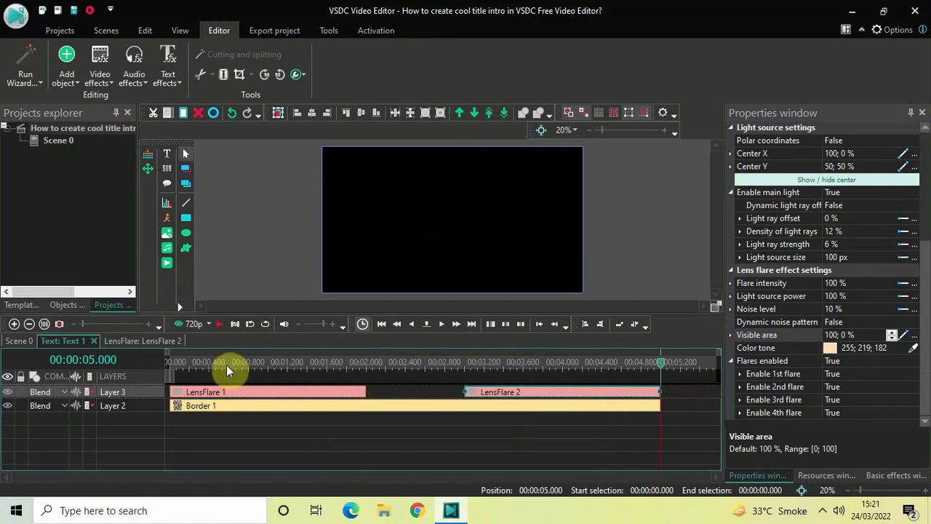
- Lower the preview quality to 360p and start a preview of the title text's timeline from the beginning
{"action": "left_click", "coordinate": [207, 326]}
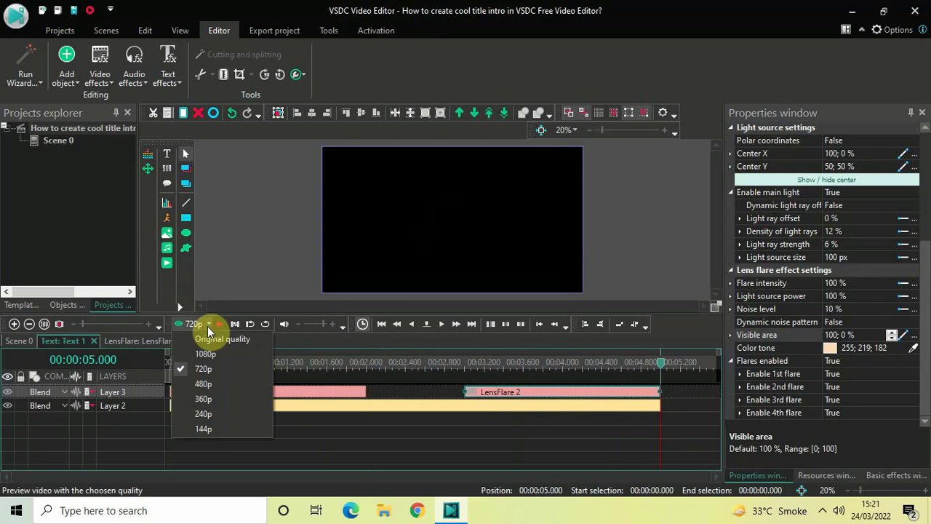
{"action": "left_click", "coordinate": [210, 399]}
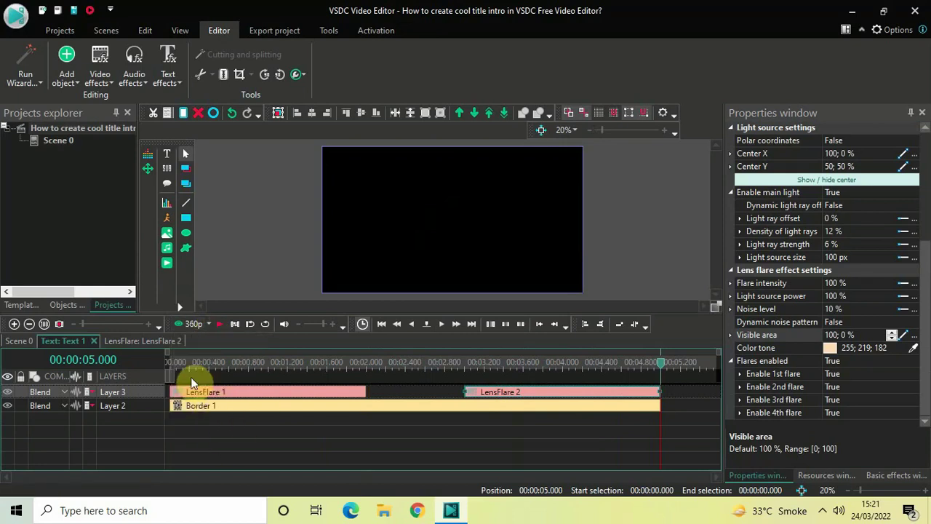
{"action": "left_click", "coordinate": [167, 361]}
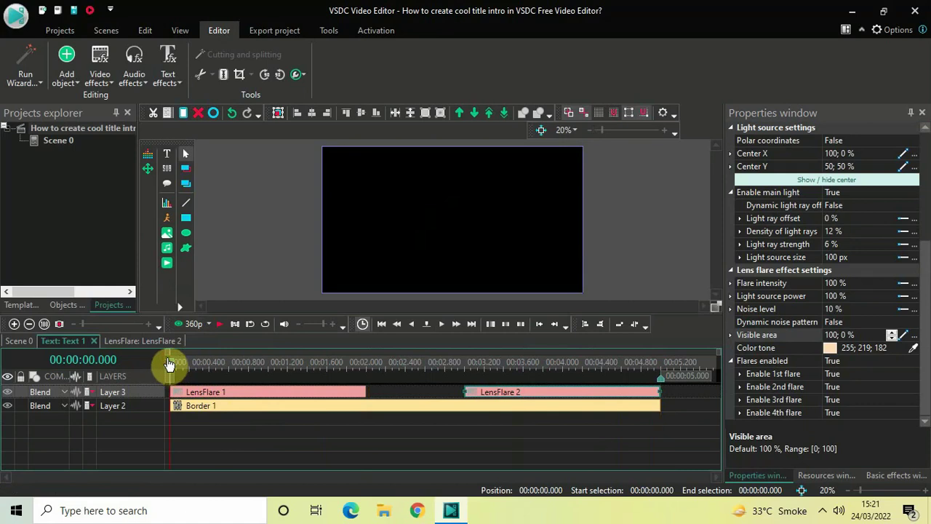
{"action": "left_click", "coordinate": [179, 325]}
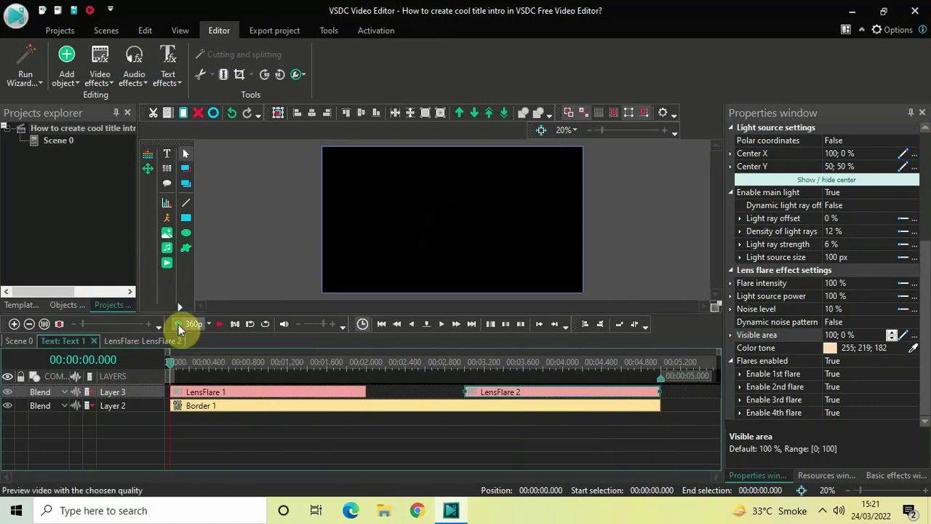